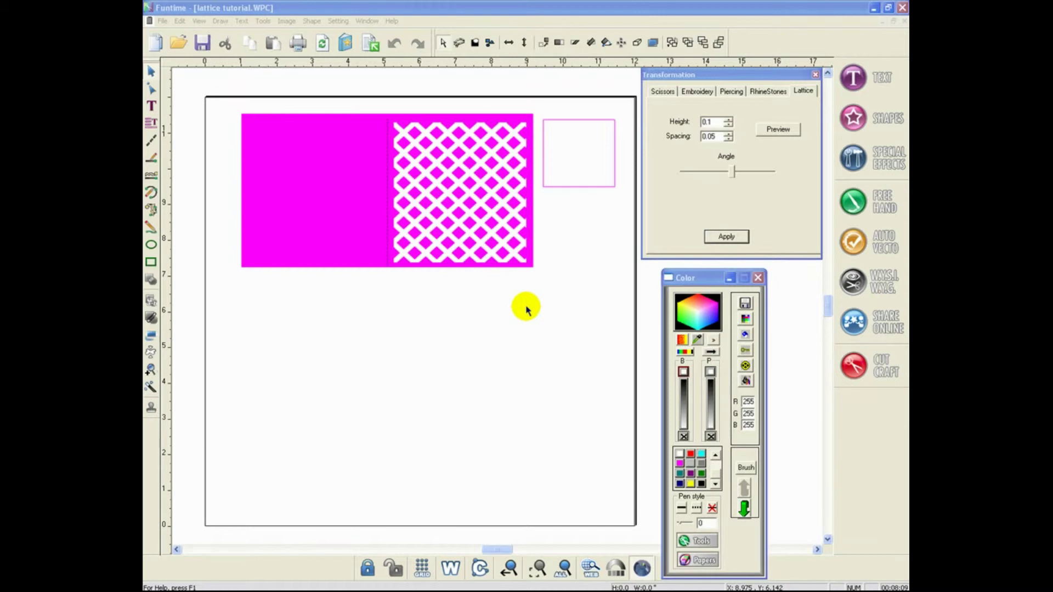
Move the lattice panel off the card to the empty area below, and centre the small outlined square inside the card's lattice frame
{"action": "left_click", "coordinate": [457, 191]}
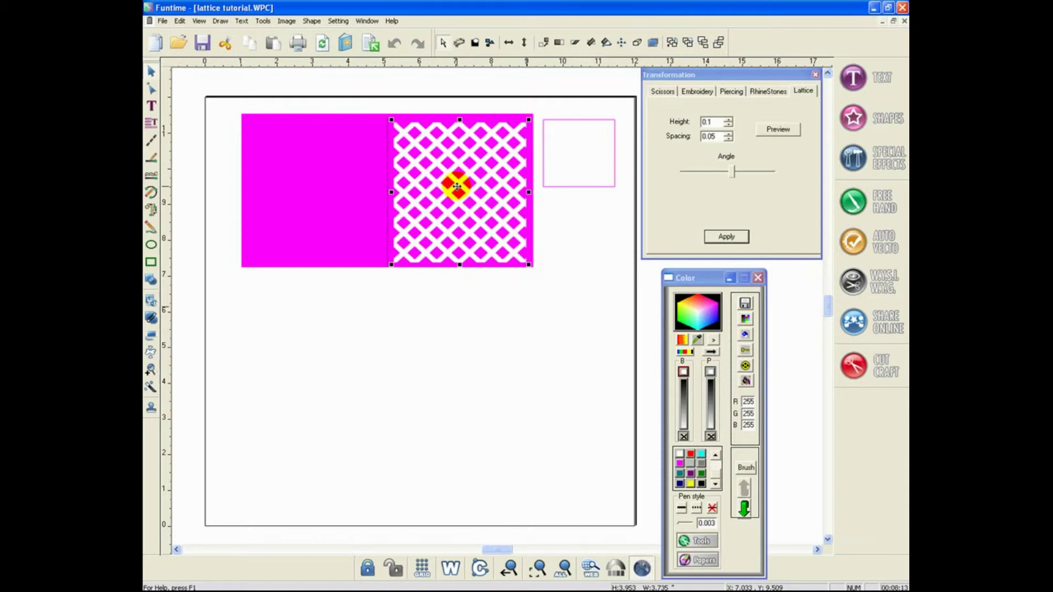
{"action": "left_click_drag", "start_coordinate": [457, 186], "coordinate": [281, 360]}
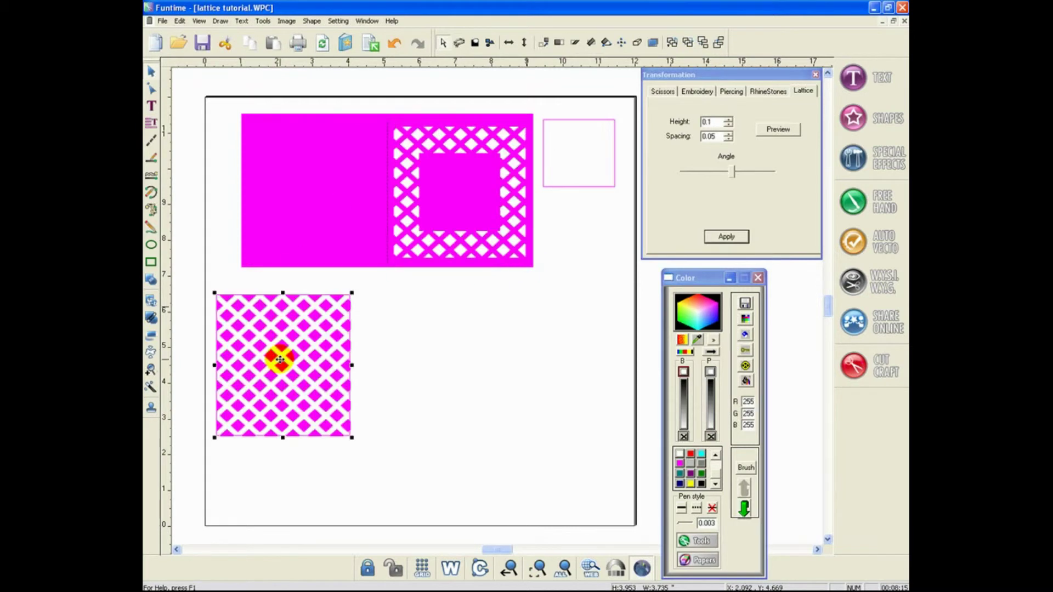
{"action": "mouse_move", "coordinate": [473, 145]}
{"action": "left_mouse_down"}
{"action": "mouse_move", "coordinate": [494, 155]}
{"action": "mouse_move", "coordinate": [432, 157]}
{"action": "mouse_move", "coordinate": [419, 181]}
{"action": "mouse_move", "coordinate": [419, 235]}
{"action": "mouse_move", "coordinate": [503, 232]}
{"action": "mouse_move", "coordinate": [566, 168]}
{"action": "left_mouse_up"}
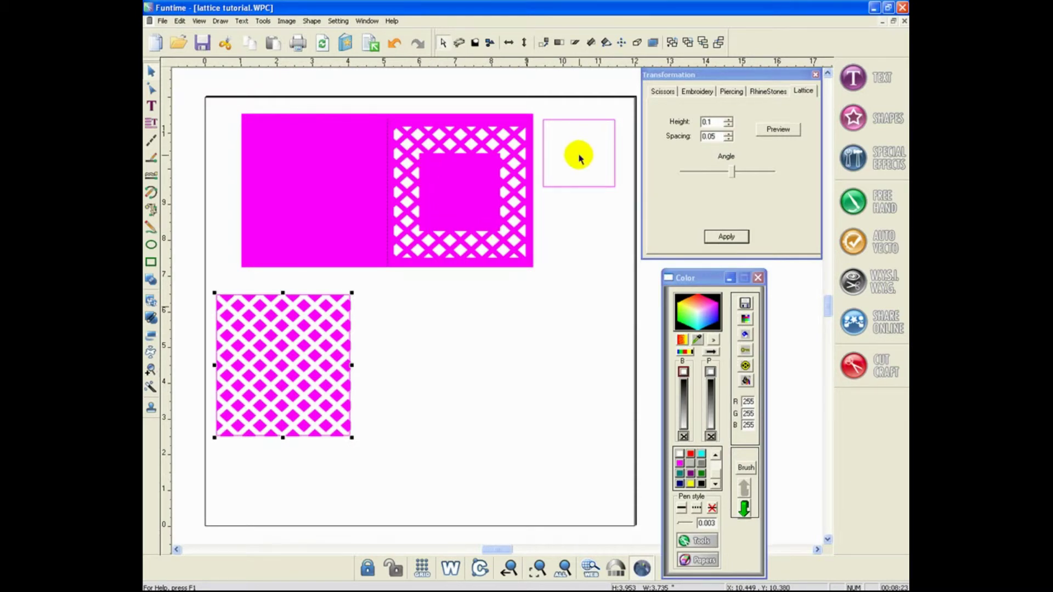
{"action": "left_click", "coordinate": [580, 156]}
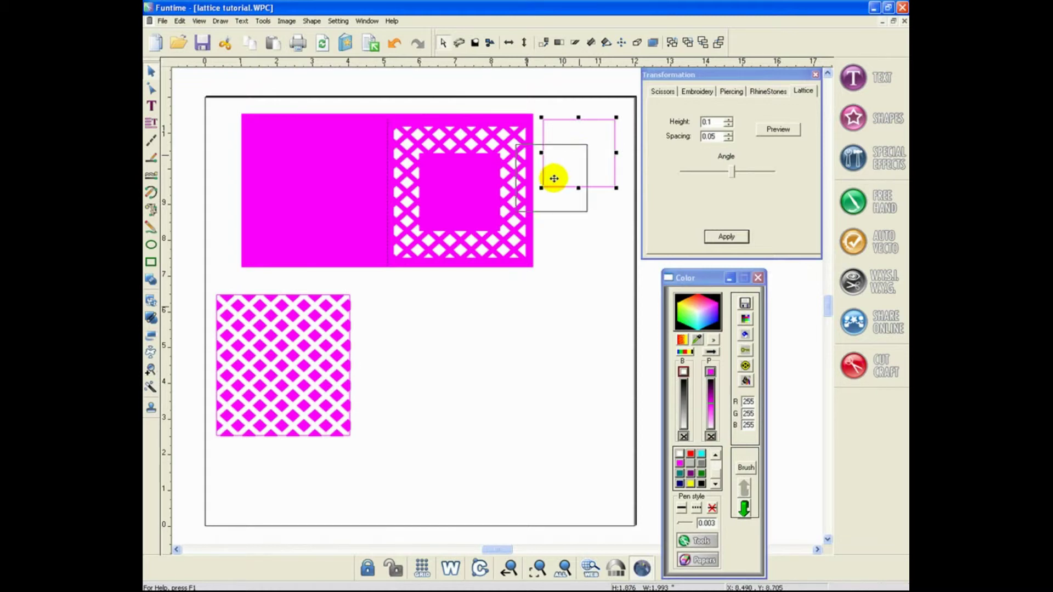
{"action": "left_click_drag", "start_coordinate": [451, 193], "coordinate": [461, 194]}
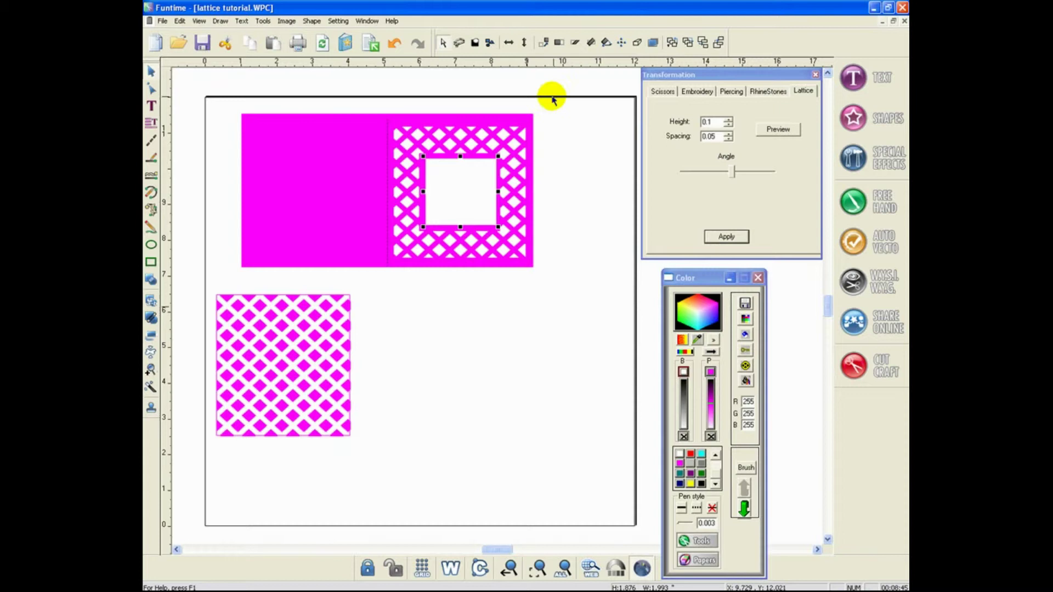
Delete all objects from the page and insert the five-pointed star from the Shapes collection
{"action": "left_click_drag", "start_coordinate": [552, 94], "coordinate": [203, 507]}
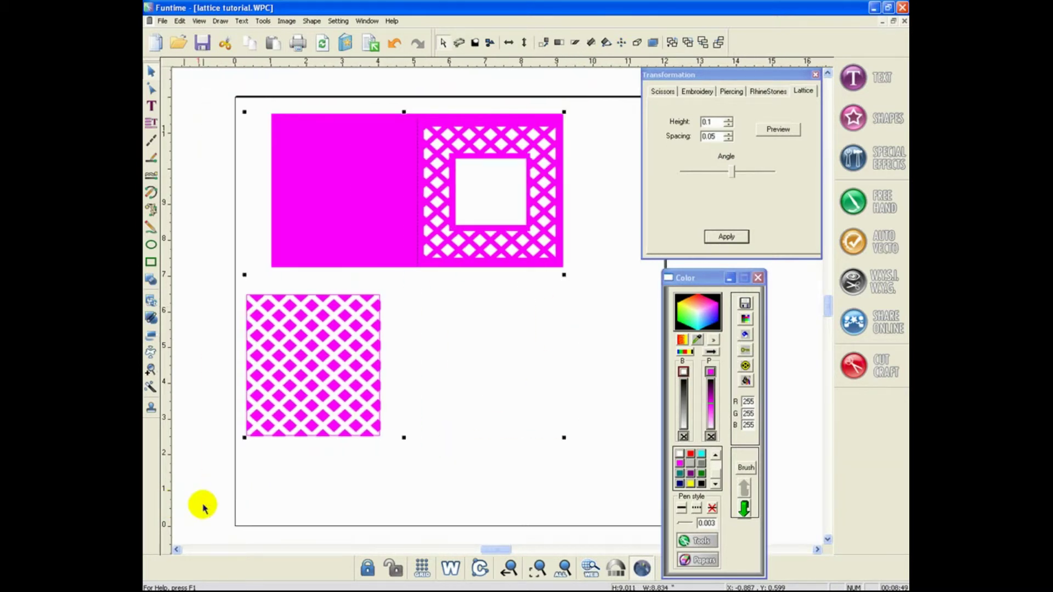
{"action": "key", "text": "Delete"}
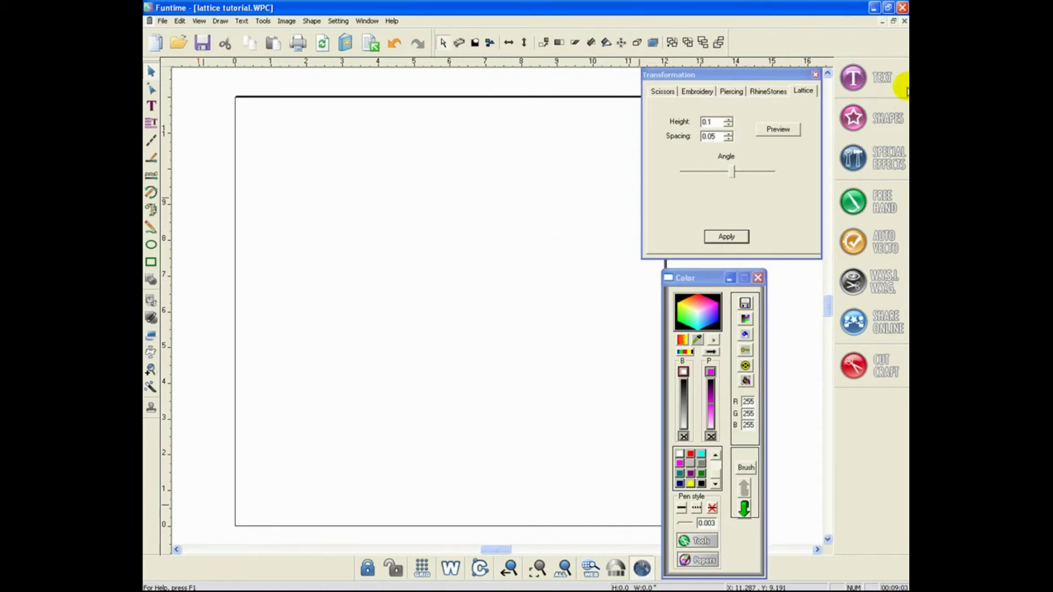
{"action": "left_click", "coordinate": [888, 119]}
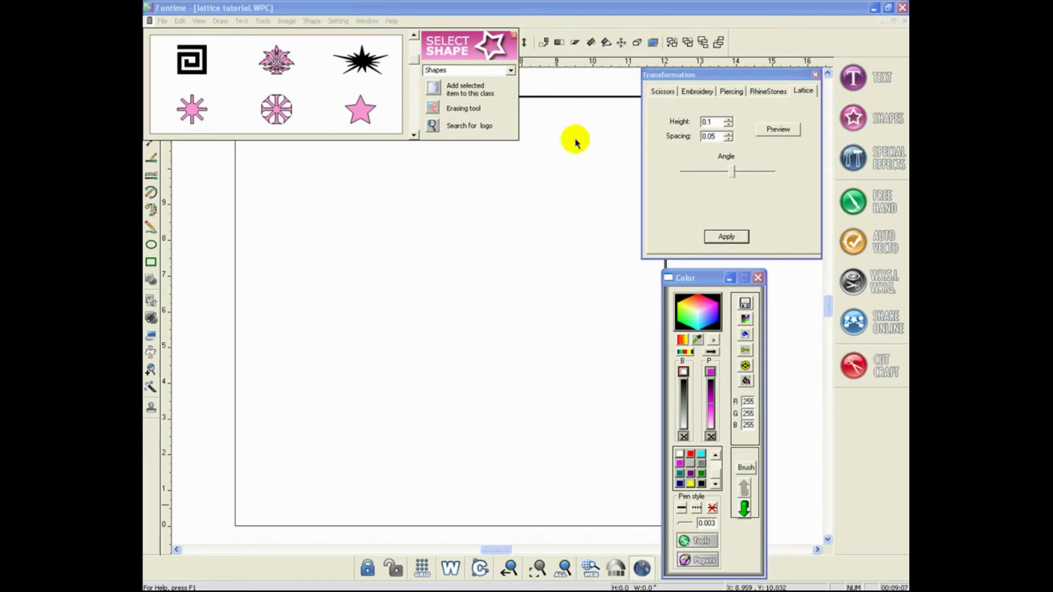
{"action": "left_click", "coordinate": [355, 116]}
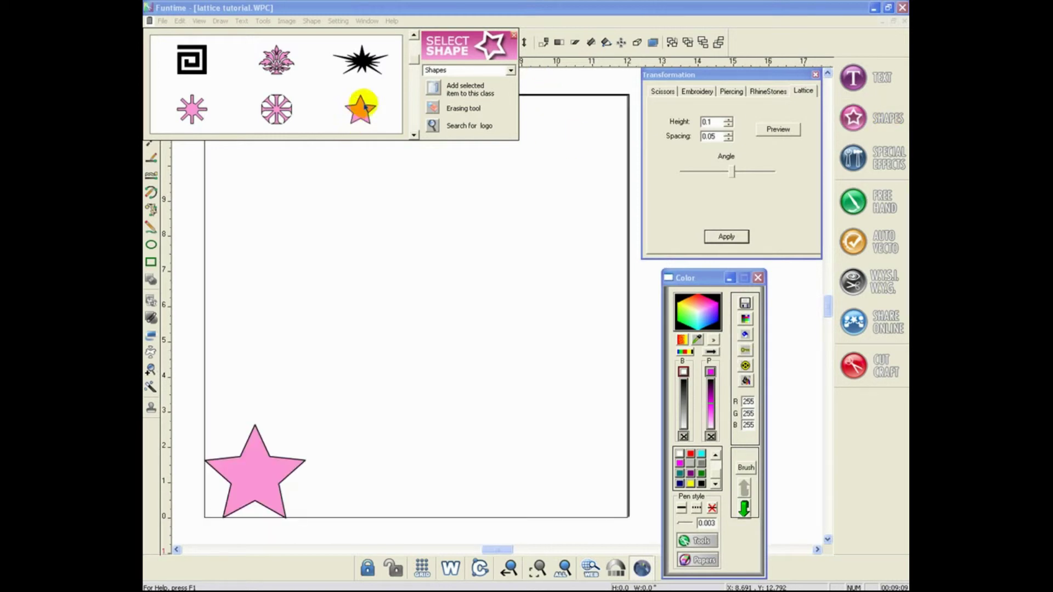
{"action": "left_click", "coordinate": [513, 34]}
Move the star to the middle of the page and enlarge it proportionally to about 5.0 inches high by 5.4 inches wide
{"action": "left_click", "coordinate": [251, 469]}
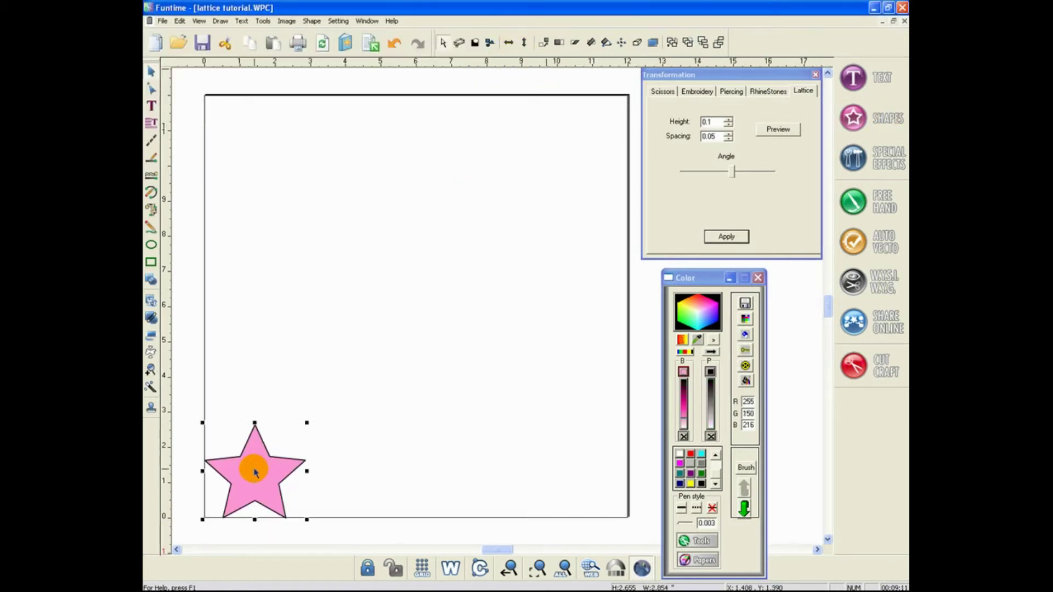
{"action": "left_click", "coordinate": [150, 71]}
{"action": "left_click_drag", "start_coordinate": [252, 471], "coordinate": [358, 330]}
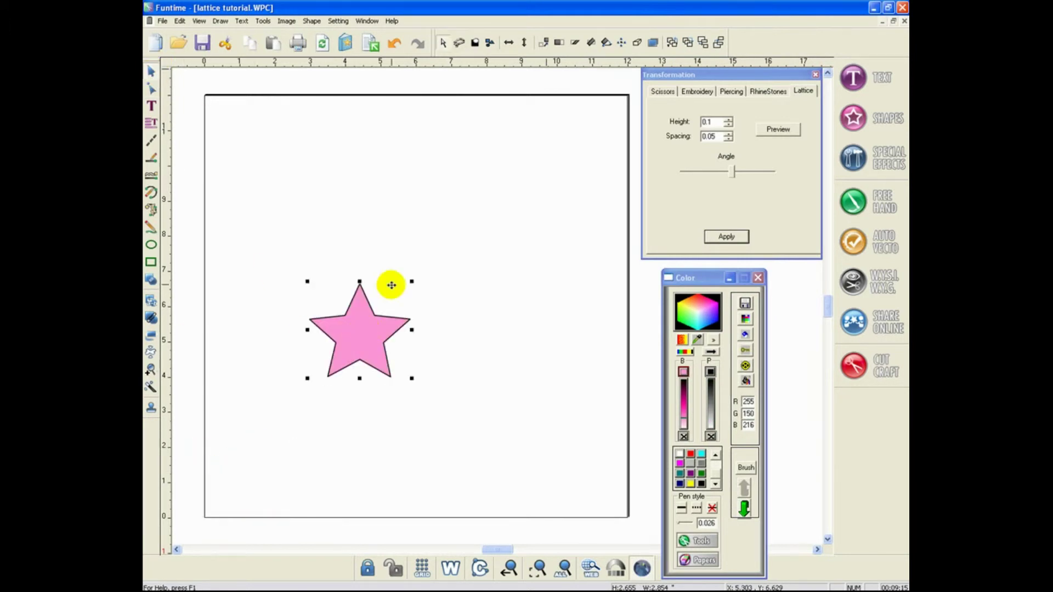
{"action": "left_click_drag", "start_coordinate": [412, 282], "coordinate": [501, 199]}
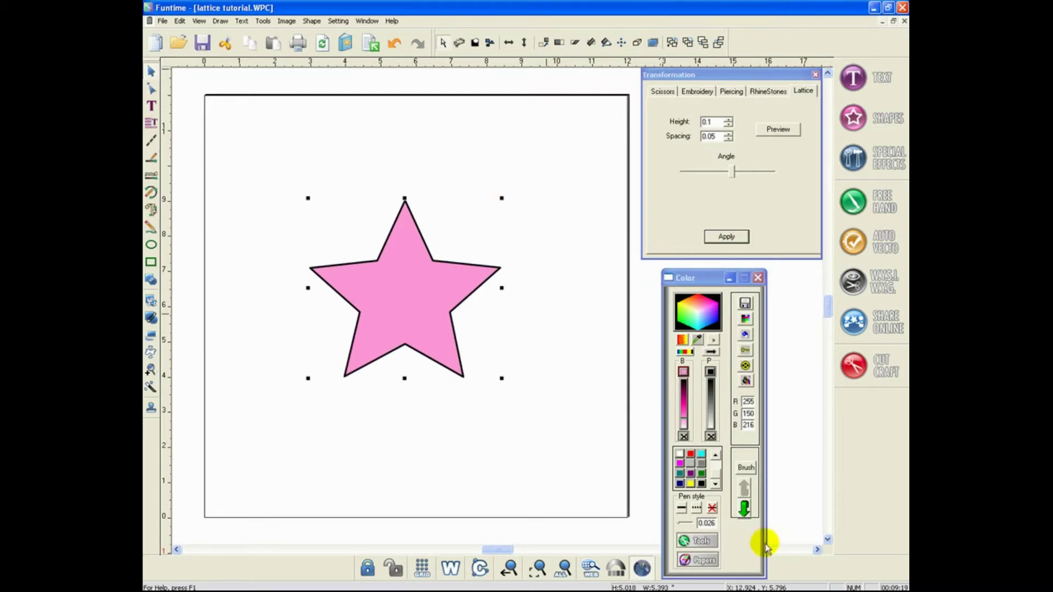
Recolour the star's fill and pen line to magenta and set the pen thickness to 0
{"action": "left_click", "coordinate": [686, 465]}
{"action": "left_click", "coordinate": [683, 464]}
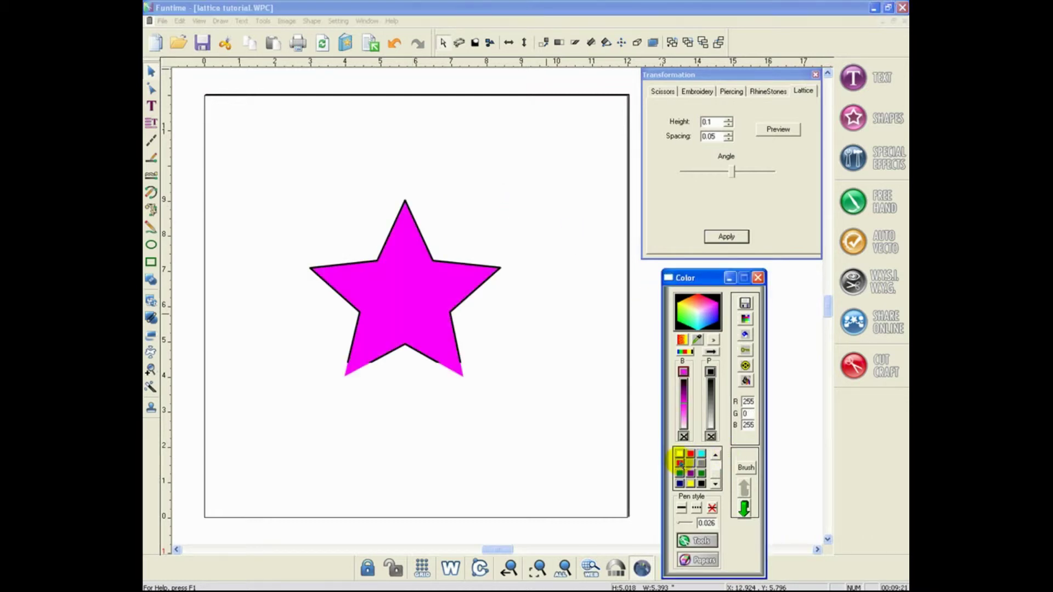
{"action": "right_click", "coordinate": [680, 464]}
{"action": "left_click", "coordinate": [705, 524]}
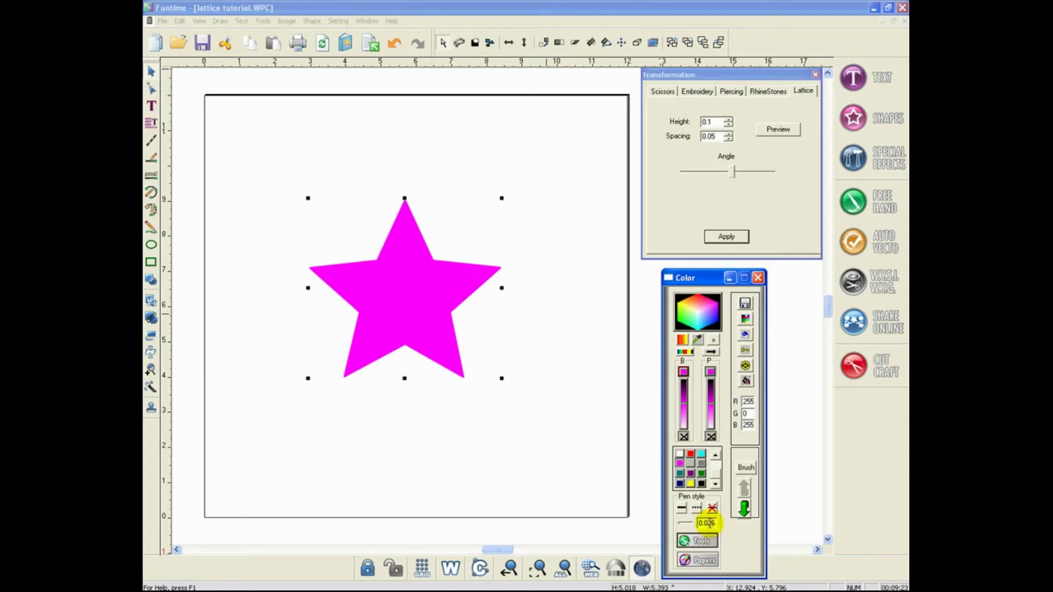
{"action": "left_click_drag", "start_coordinate": [705, 524], "coordinate": [730, 526]}
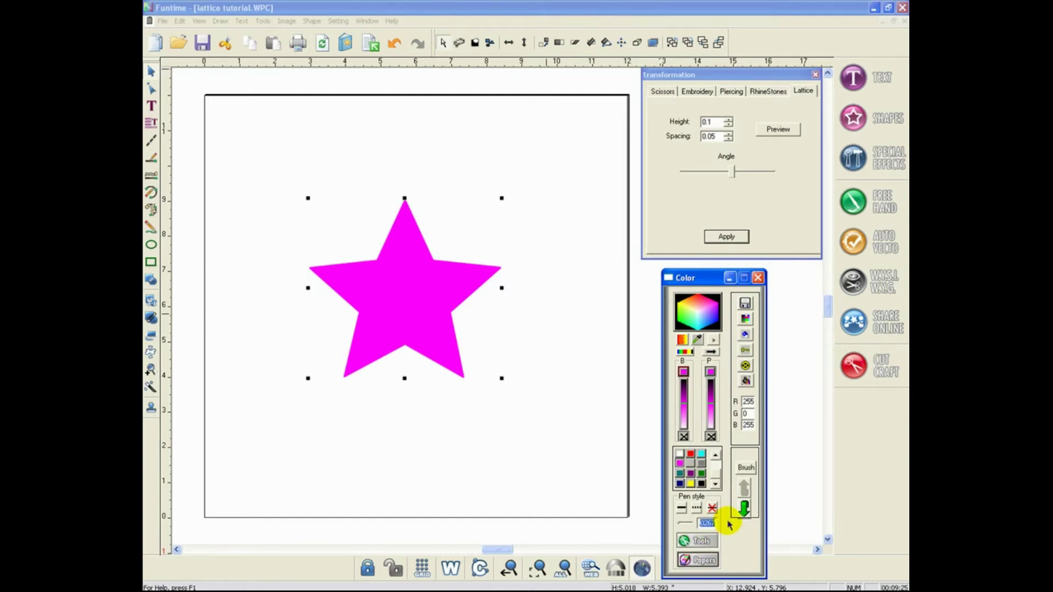
{"action": "type", "text": "0"}
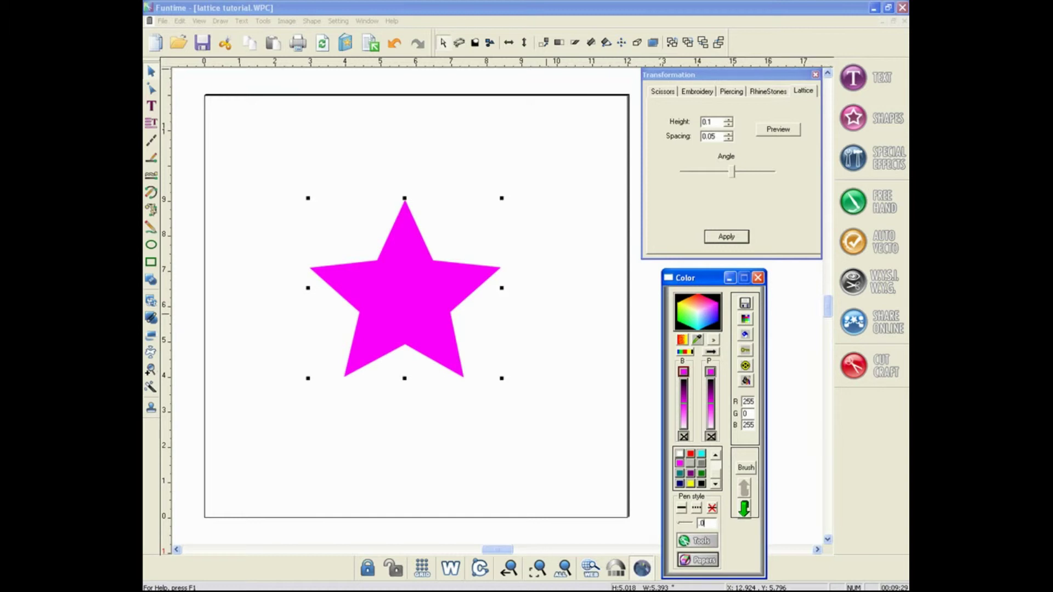
{"action": "left_click", "coordinate": [412, 296]}
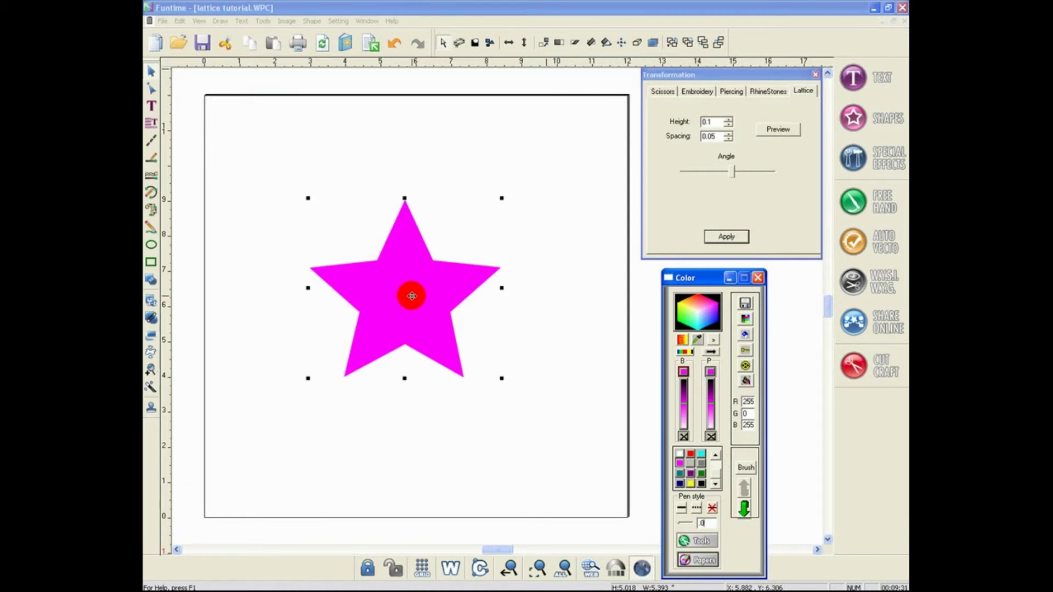
Add one red outline with a thickness of 0.10 around the star and apply it
{"action": "left_click", "coordinate": [264, 21]}
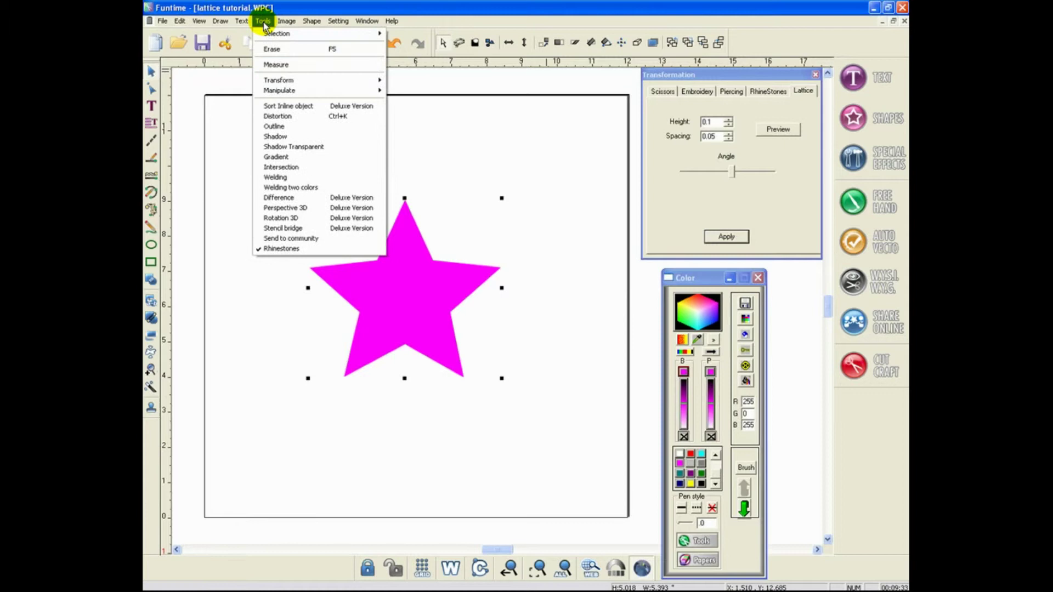
{"action": "left_click", "coordinate": [277, 126]}
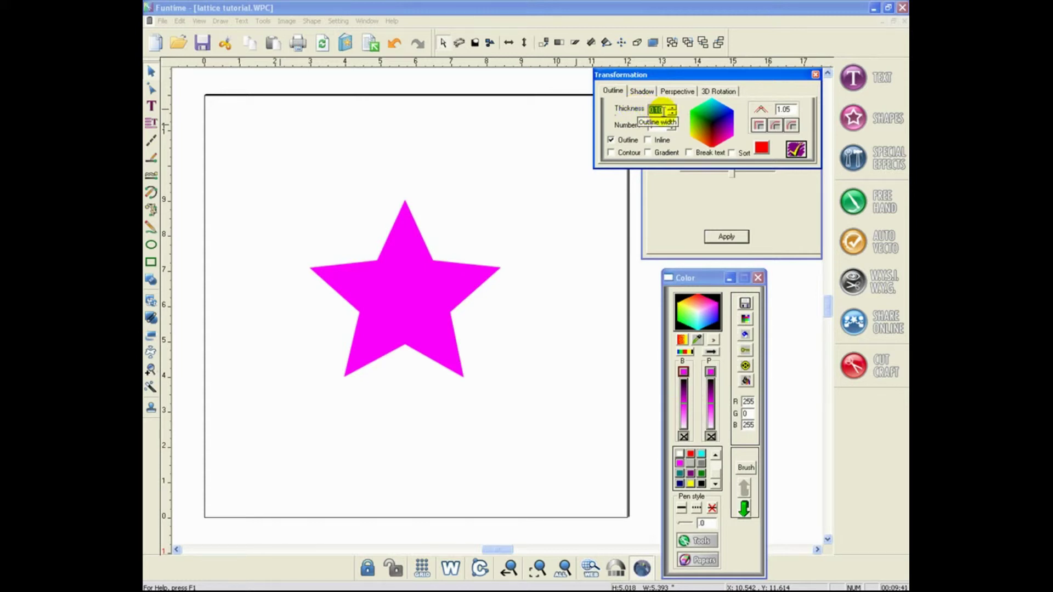
{"action": "left_click", "coordinate": [628, 141]}
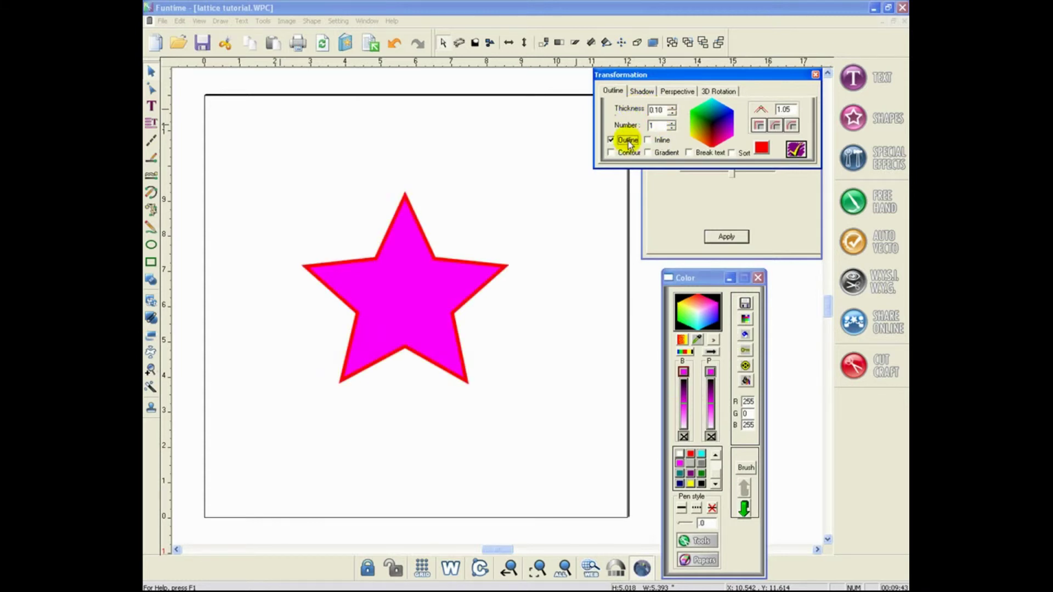
{"action": "left_click", "coordinate": [796, 149]}
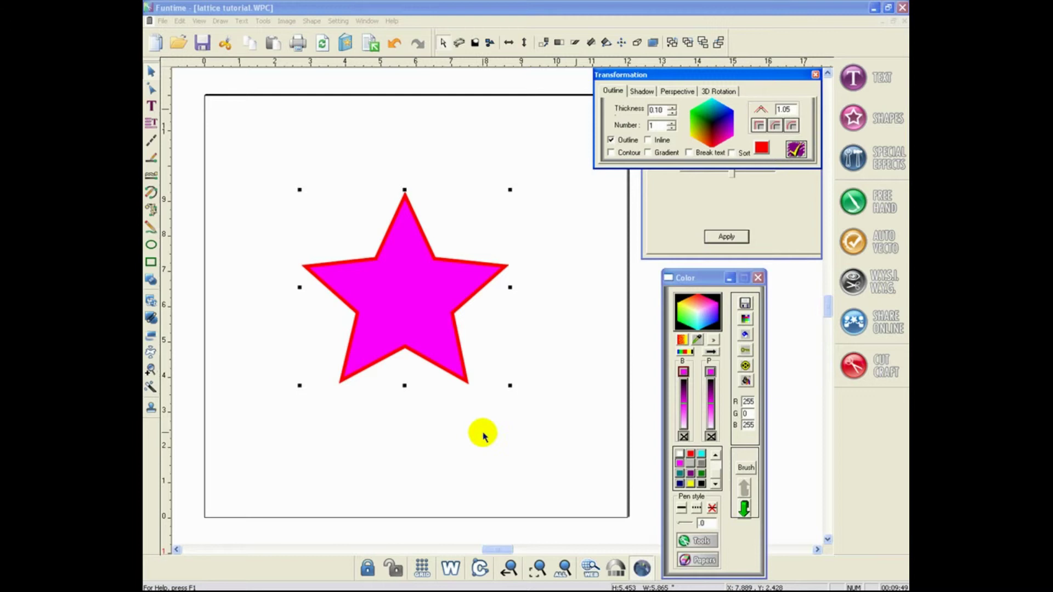
Examine the star and its outline in wireframe view, and return to the filled view
{"action": "left_click_drag", "start_coordinate": [400, 285], "coordinate": [440, 253]}
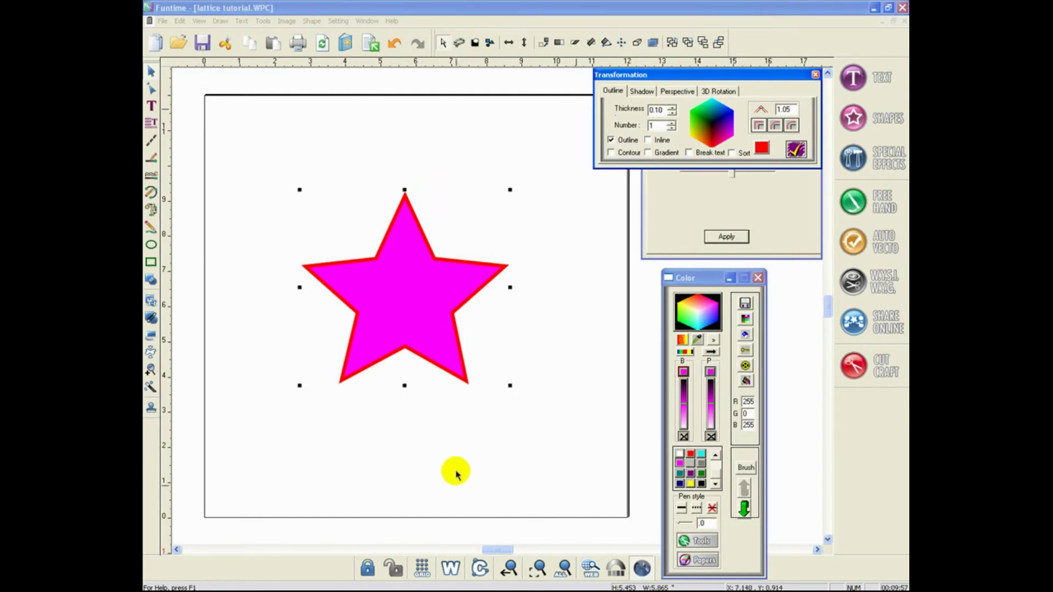
{"action": "left_click", "coordinate": [451, 568]}
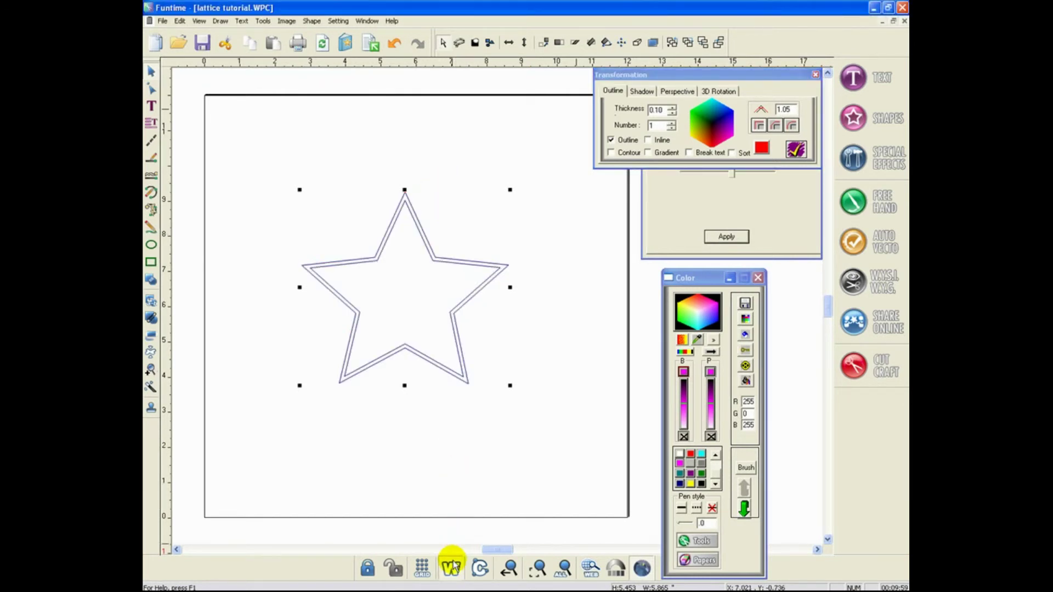
{"action": "left_click", "coordinate": [452, 567]}
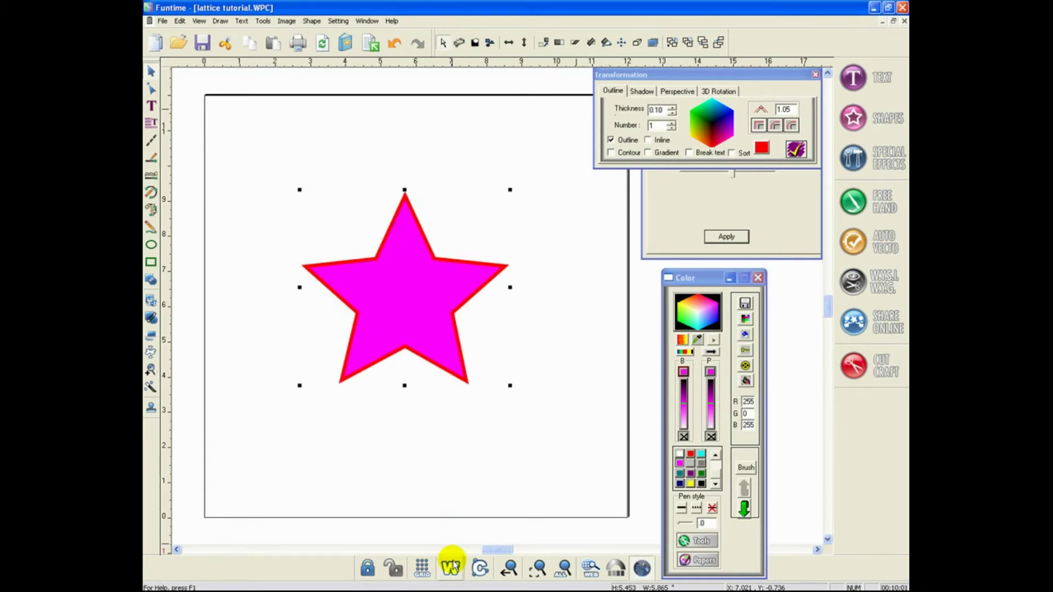
Select only the inner magenta star and preview a lattice on it with height 0.1 and spacing 0.05
{"action": "left_click", "coordinate": [259, 296]}
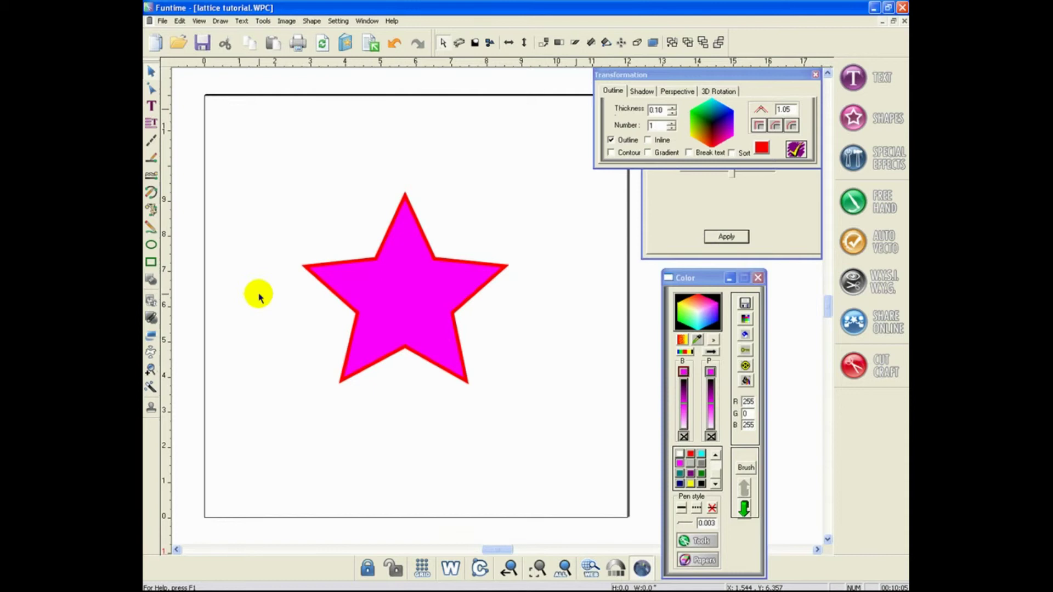
{"action": "left_click", "coordinate": [407, 291]}
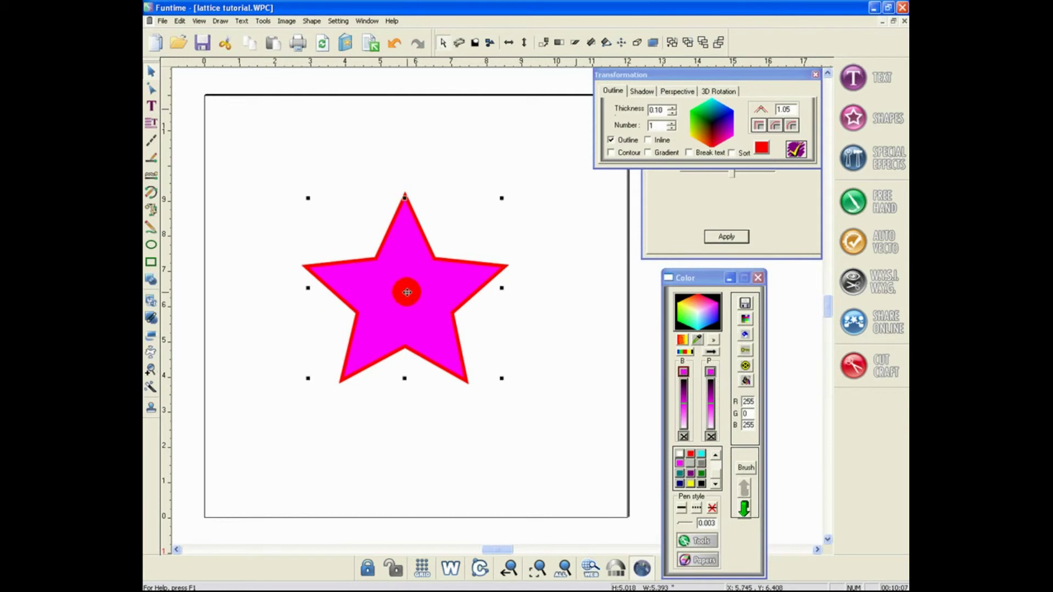
{"action": "left_click", "coordinate": [815, 75]}
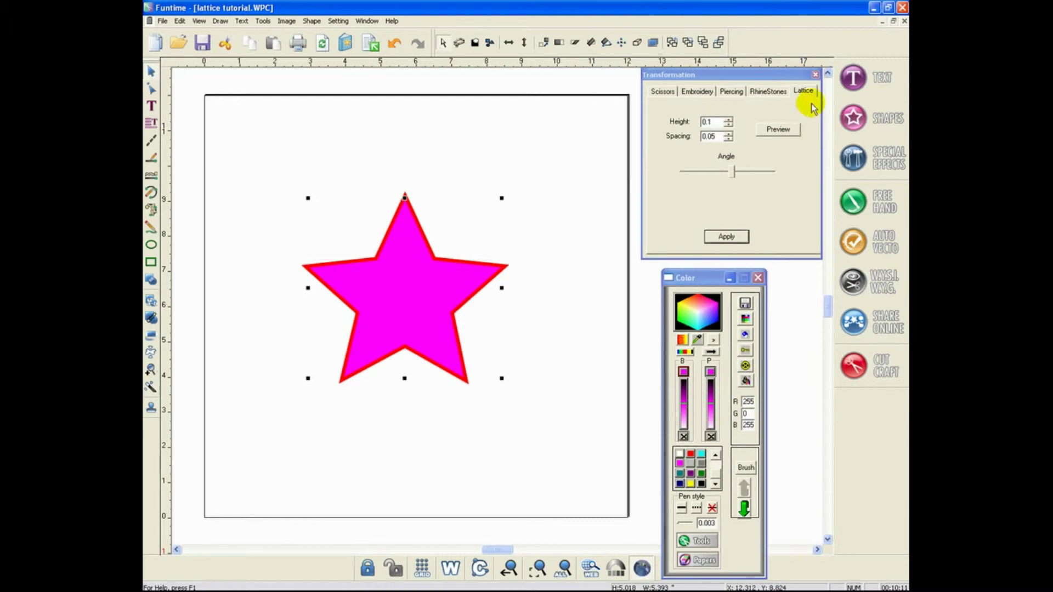
{"action": "left_click", "coordinate": [809, 92]}
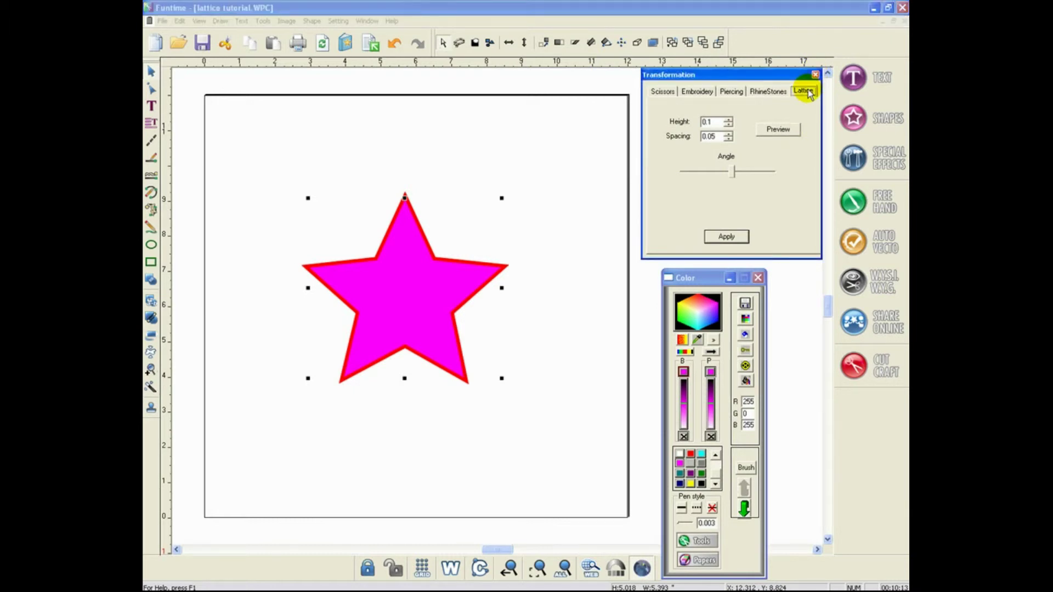
{"action": "left_click", "coordinate": [778, 130]}
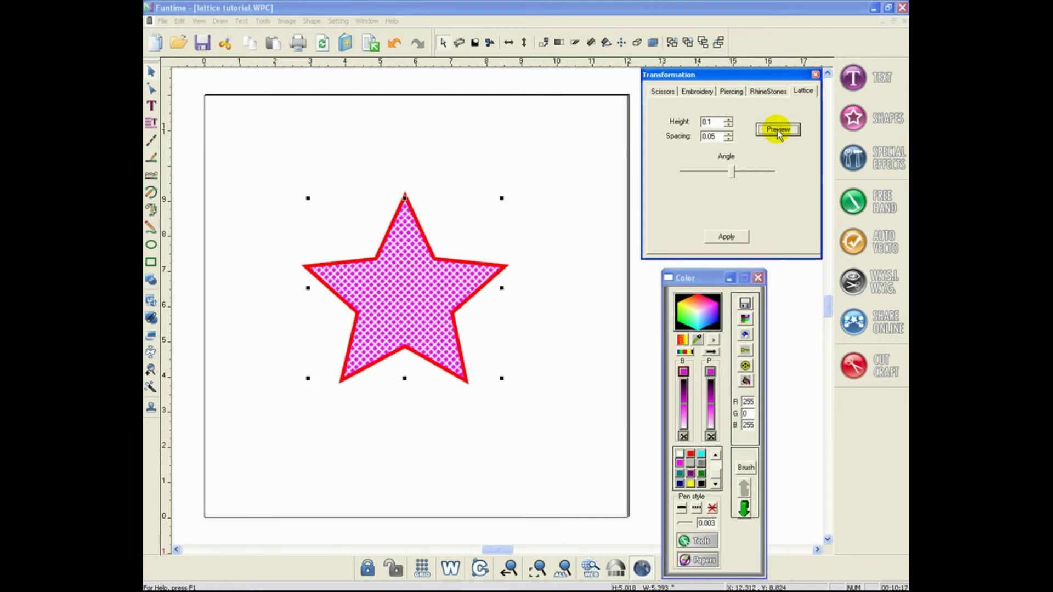
Set the lattice height to 0.234 with spacing 0.05, shift its angle slightly, and apply the lattice to the inner star
{"action": "left_click", "coordinate": [730, 119]}
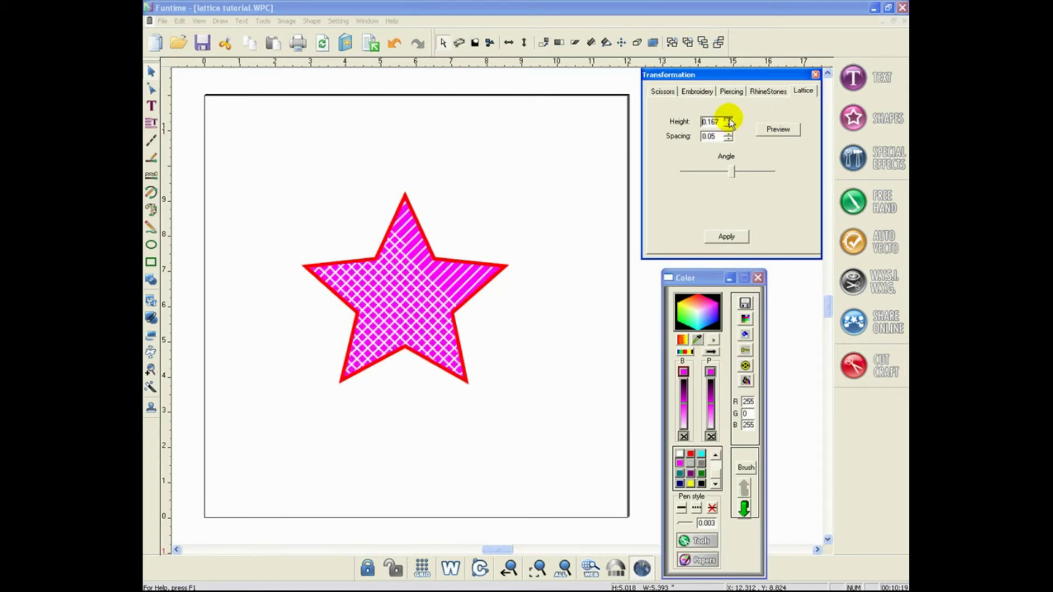
{"action": "left_click", "coordinate": [729, 119]}
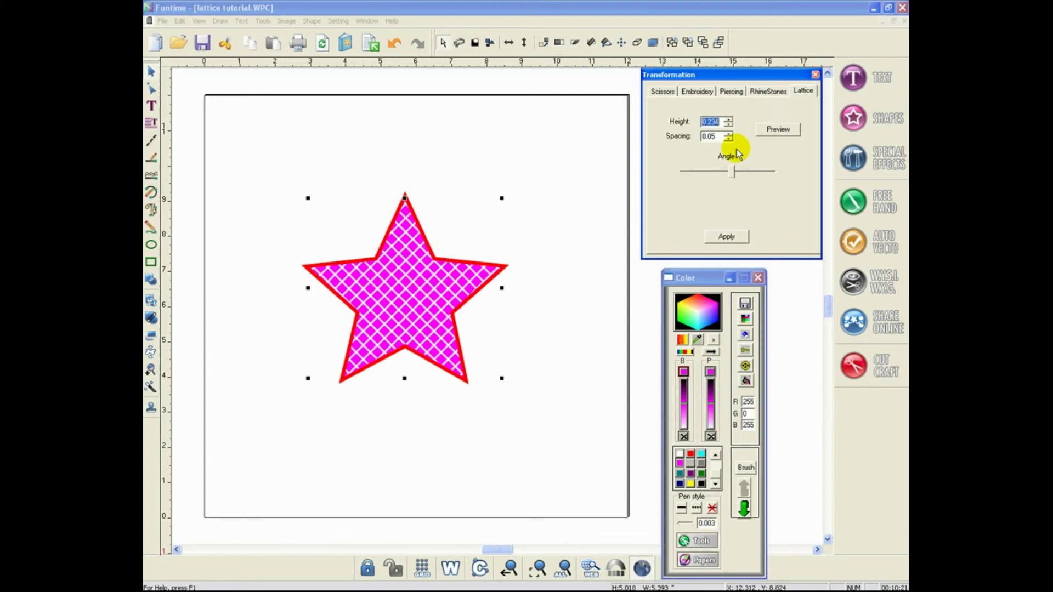
{"action": "left_click", "coordinate": [730, 135]}
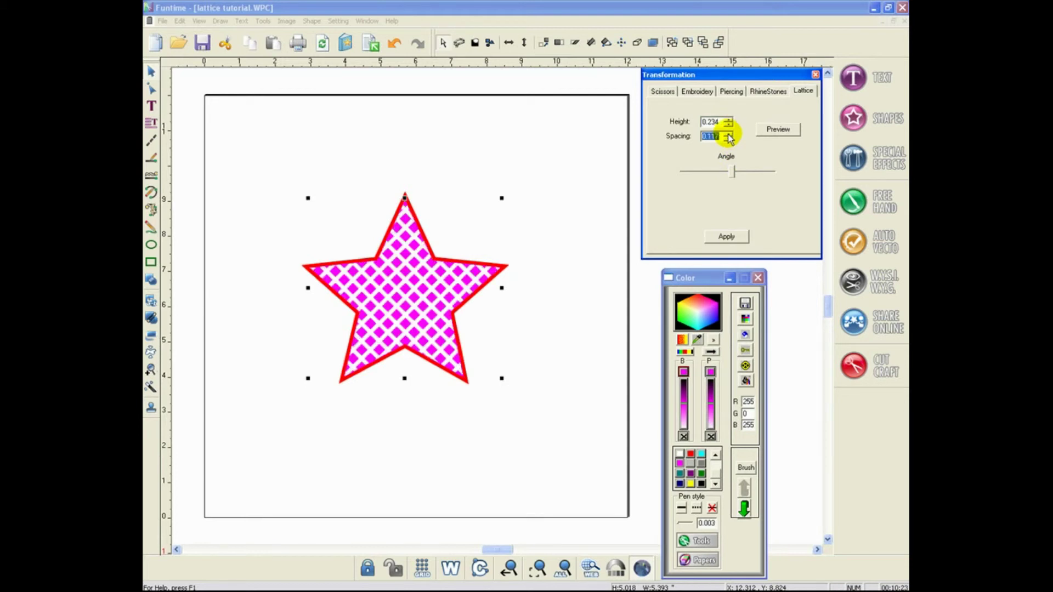
{"action": "left_click", "coordinate": [728, 139]}
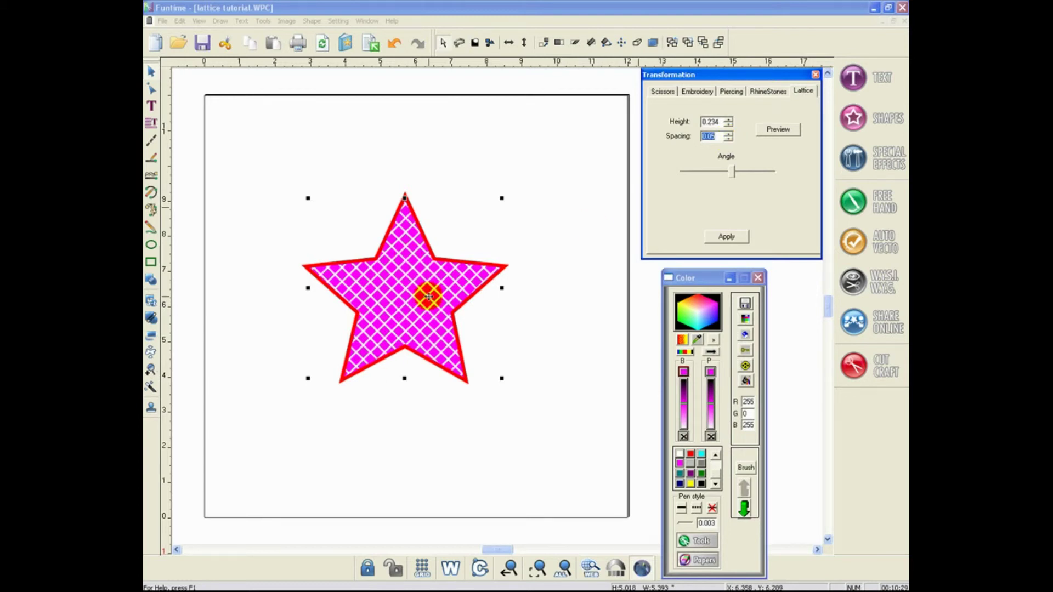
{"action": "mouse_move", "coordinate": [734, 177]}
{"action": "left_mouse_down"}
{"action": "mouse_move", "coordinate": [706, 174]}
{"action": "mouse_move", "coordinate": [766, 177]}
{"action": "mouse_move", "coordinate": [740, 176]}
{"action": "left_mouse_up"}
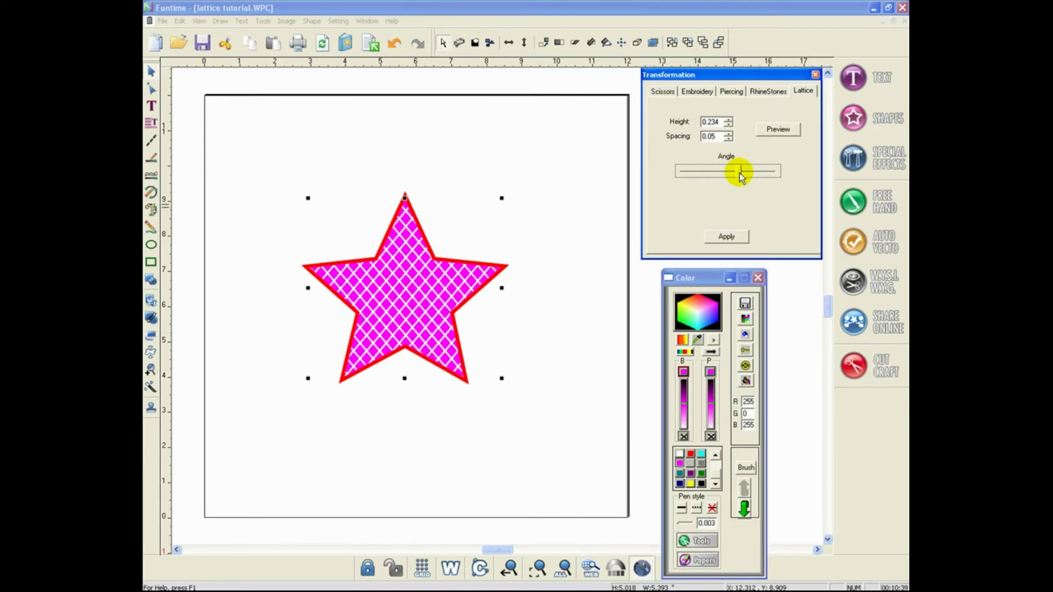
{"action": "left_click", "coordinate": [726, 236]}
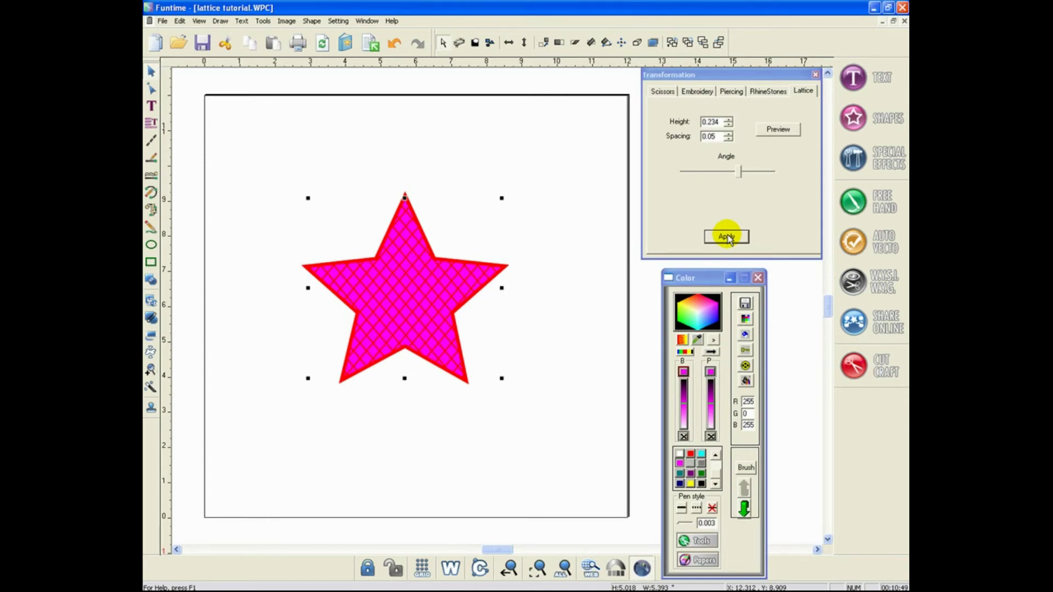
Fill the lattice pieces inside the red star with white and set their pen width to 0.0
{"action": "left_click", "coordinate": [679, 455]}
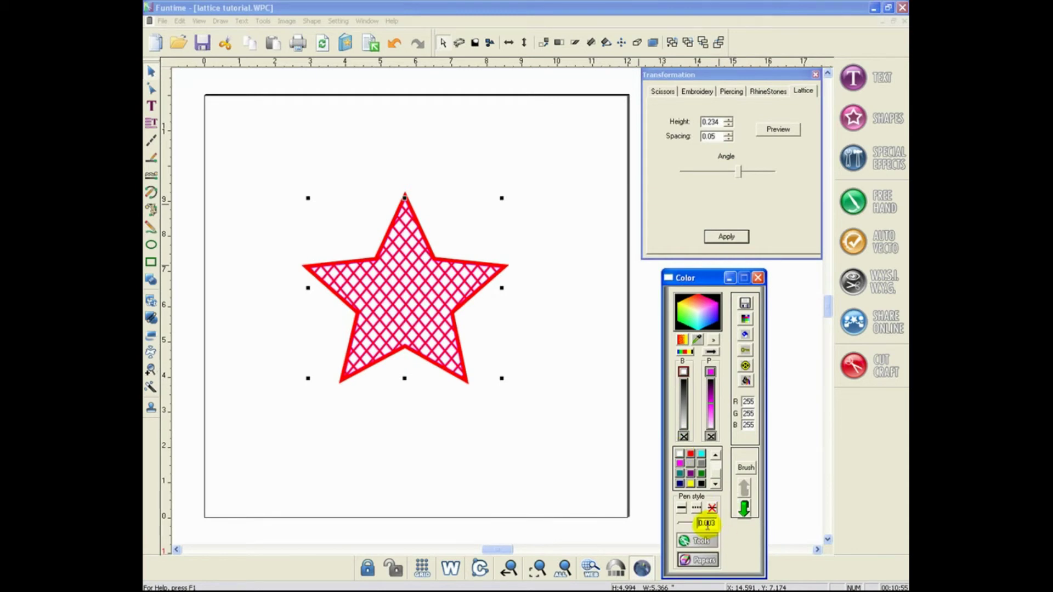
{"action": "left_click_drag", "start_coordinate": [704, 523], "coordinate": [737, 527]}
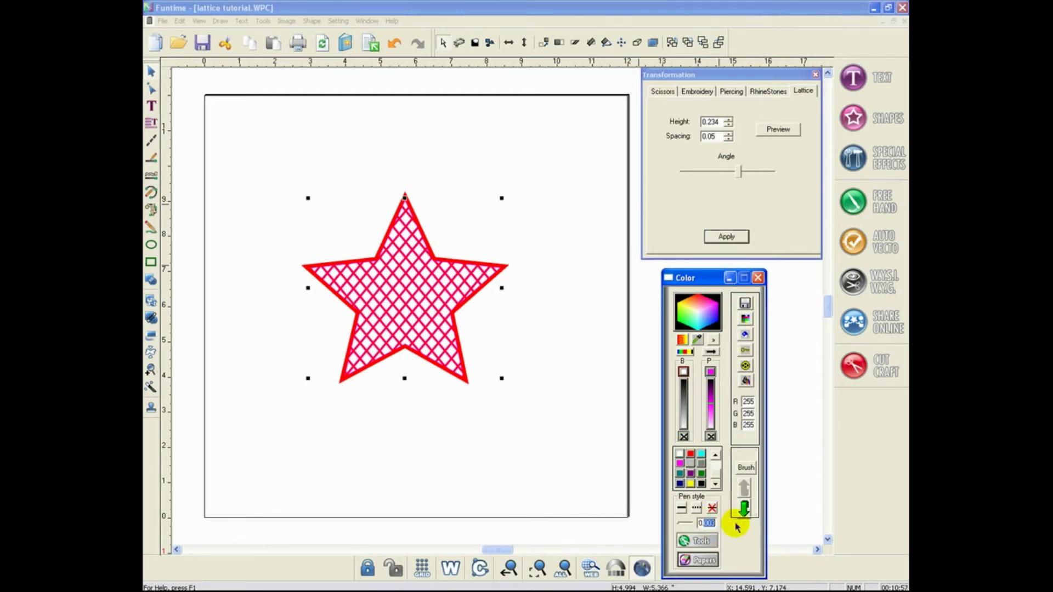
{"action": "type", "text": "0"}
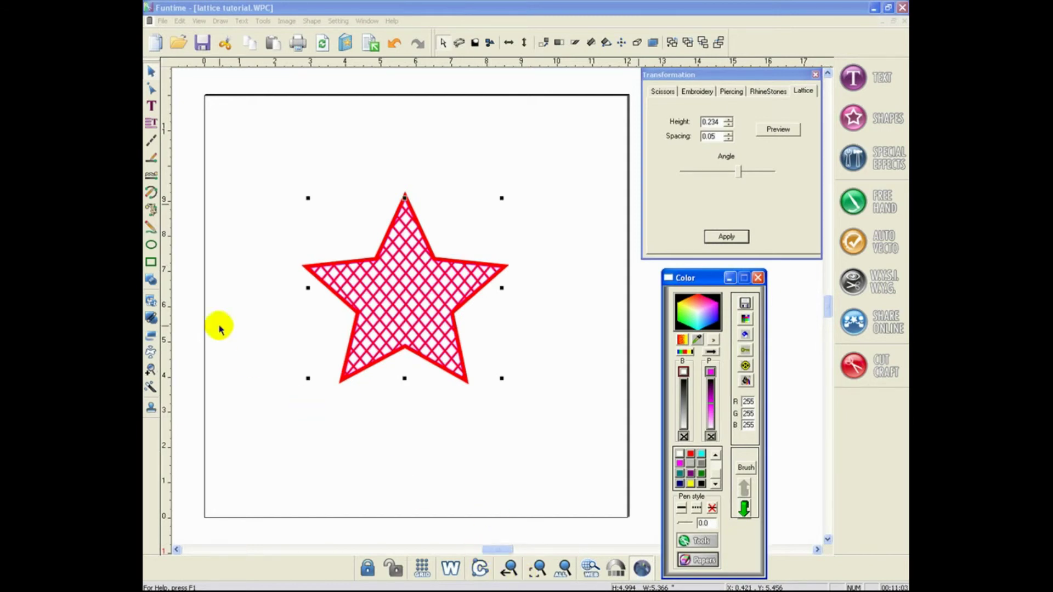
Examine the latticed star up close in wireframe and filled view, and return to the full-page view
{"action": "left_click", "coordinate": [150, 368]}
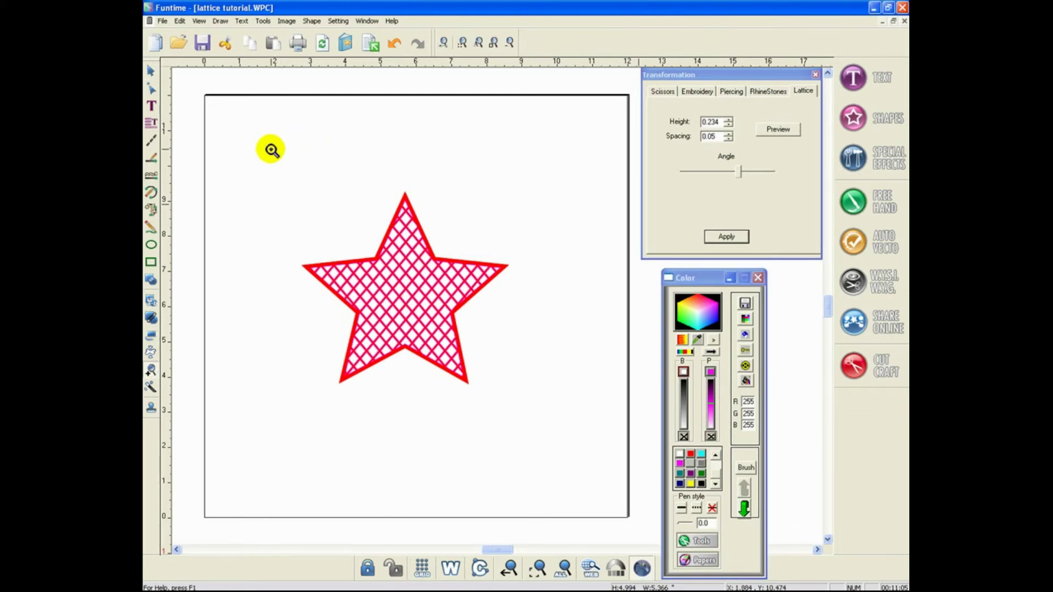
{"action": "left_click_drag", "start_coordinate": [271, 147], "coordinate": [519, 438]}
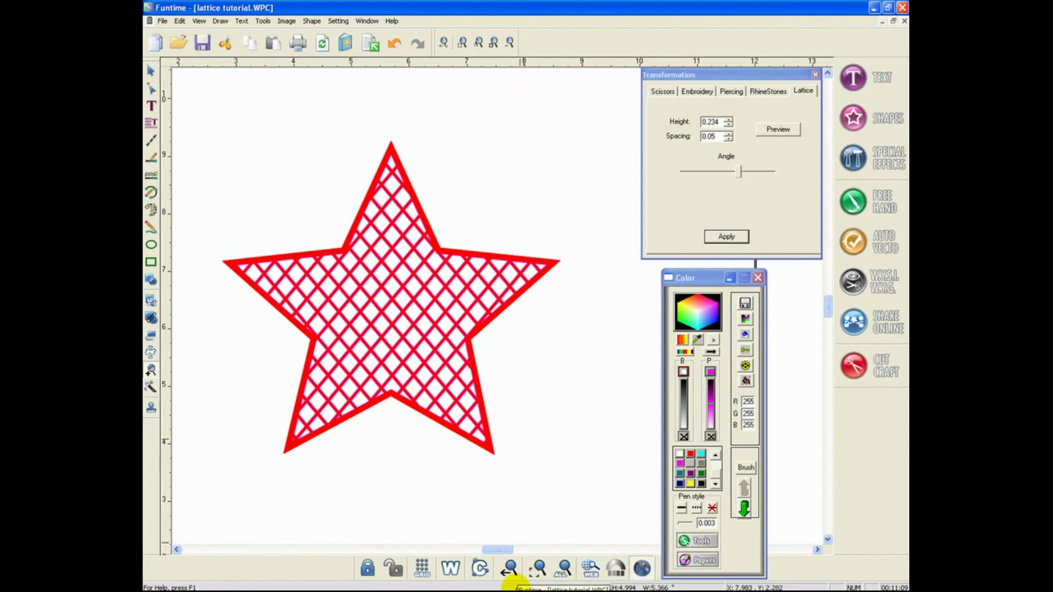
{"action": "left_click", "coordinate": [451, 568]}
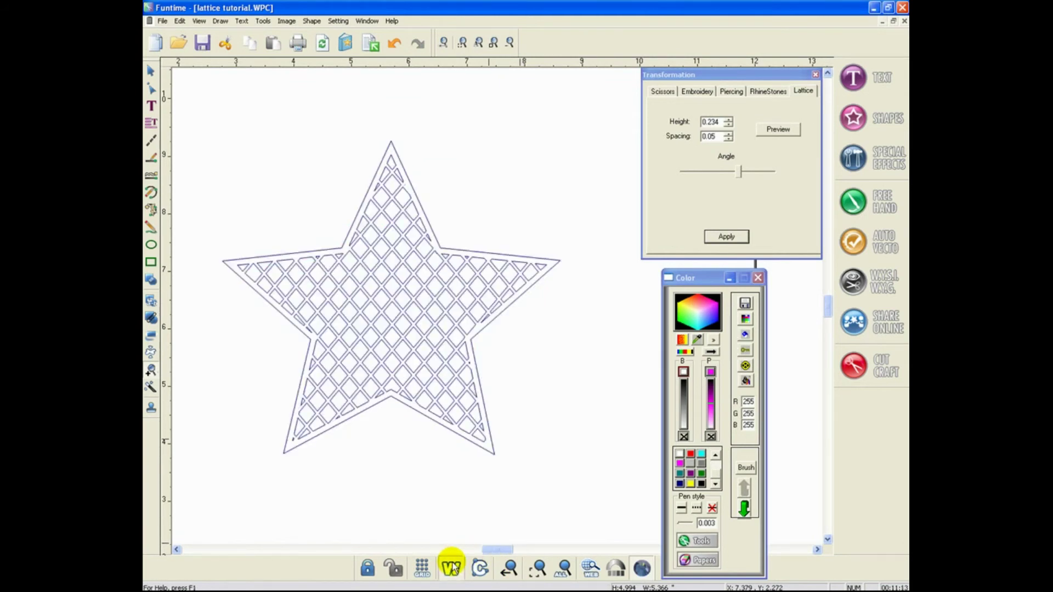
{"action": "left_click", "coordinate": [452, 569]}
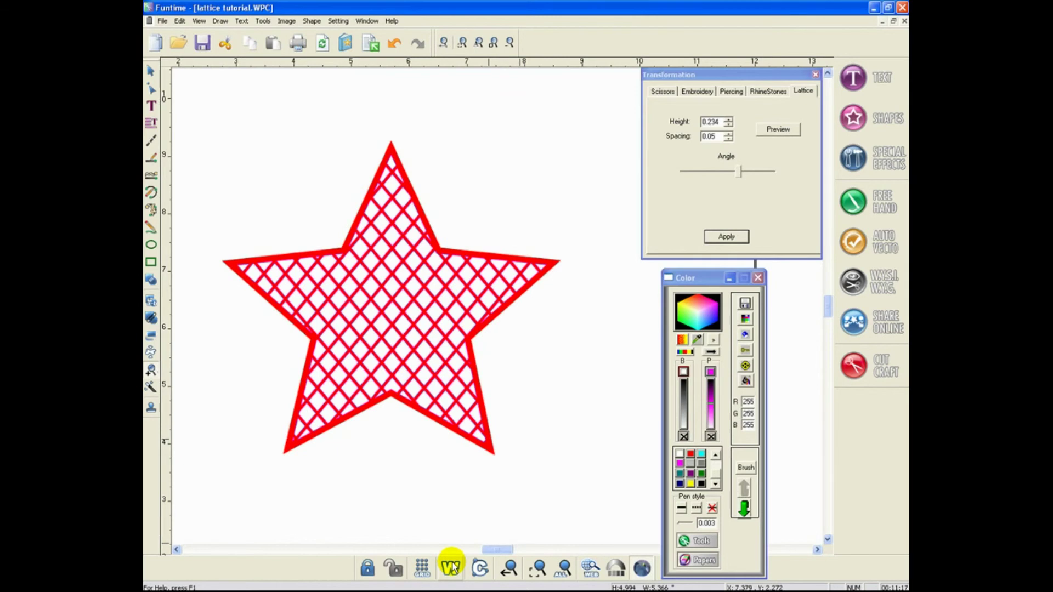
{"action": "left_click", "coordinate": [564, 569]}
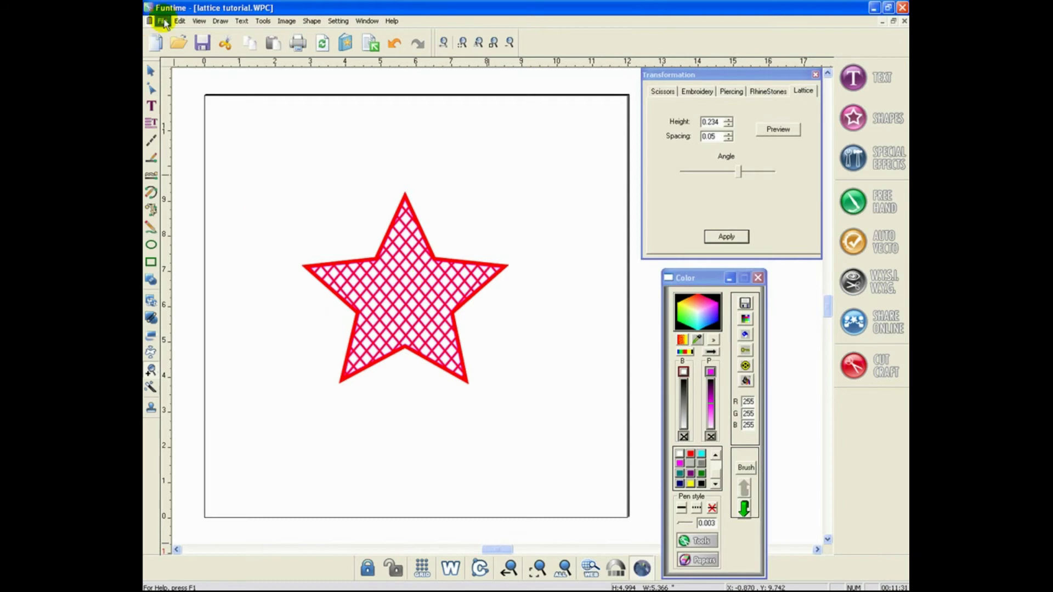
Break the lattice apart completely with Break all and select a single diamond piece on its own
{"action": "left_click", "coordinate": [151, 71]}
{"action": "left_click", "coordinate": [398, 304]}
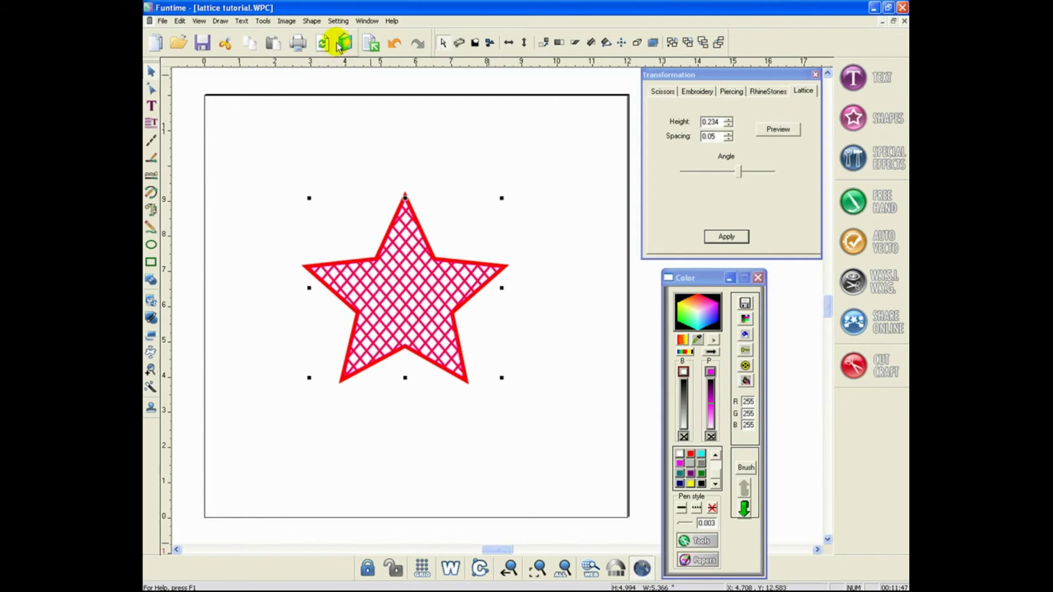
{"action": "left_click", "coordinate": [311, 22]}
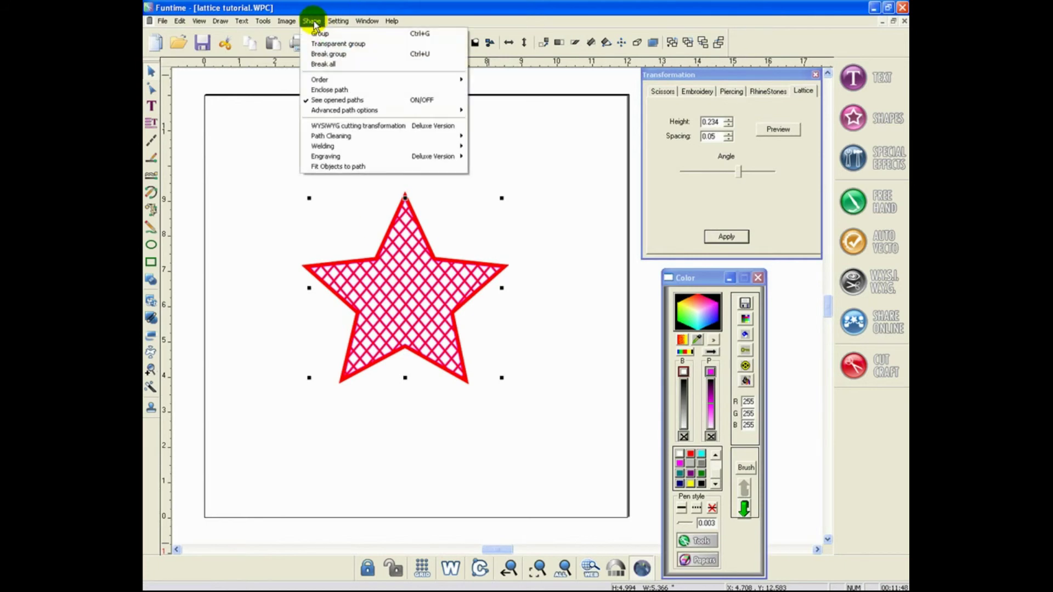
{"action": "left_click", "coordinate": [318, 65]}
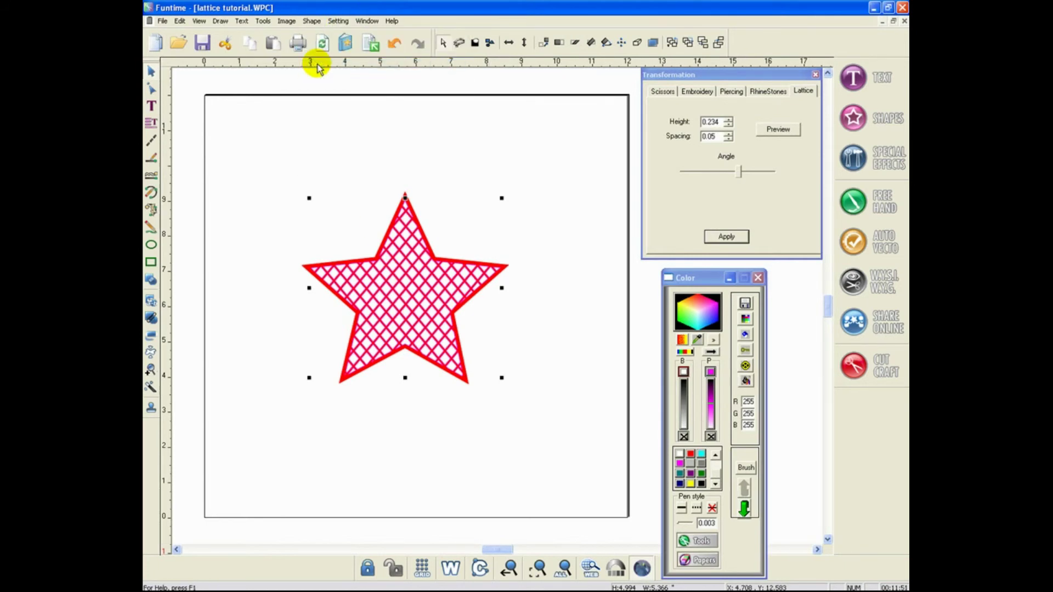
{"action": "left_click", "coordinate": [277, 148]}
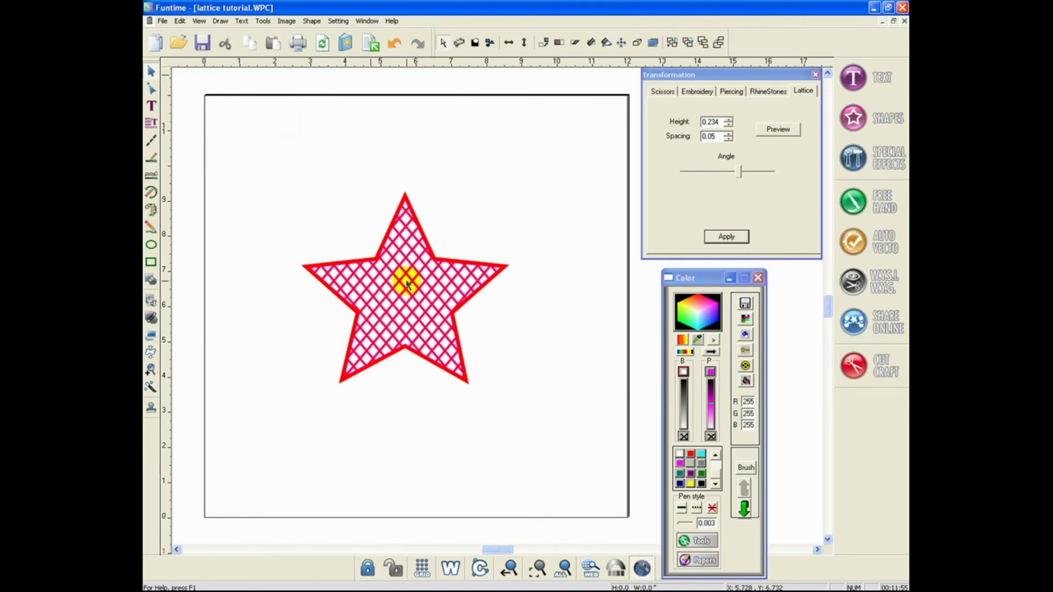
{"action": "left_click", "coordinate": [427, 304]}
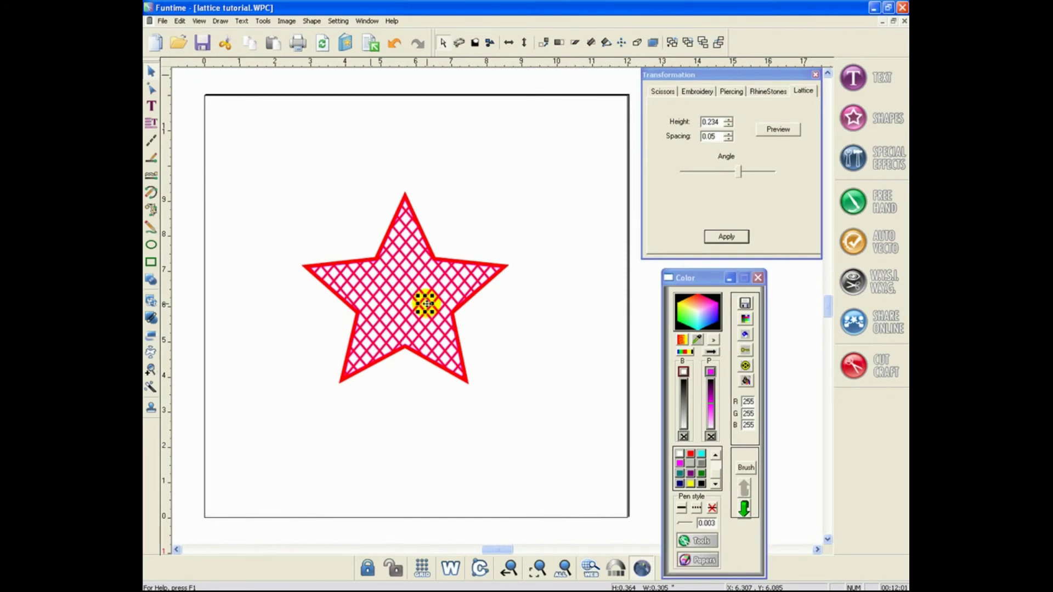
Move the solid red star out from behind the lattice, partly beyond the page's left edge
{"action": "left_click", "coordinate": [153, 89]}
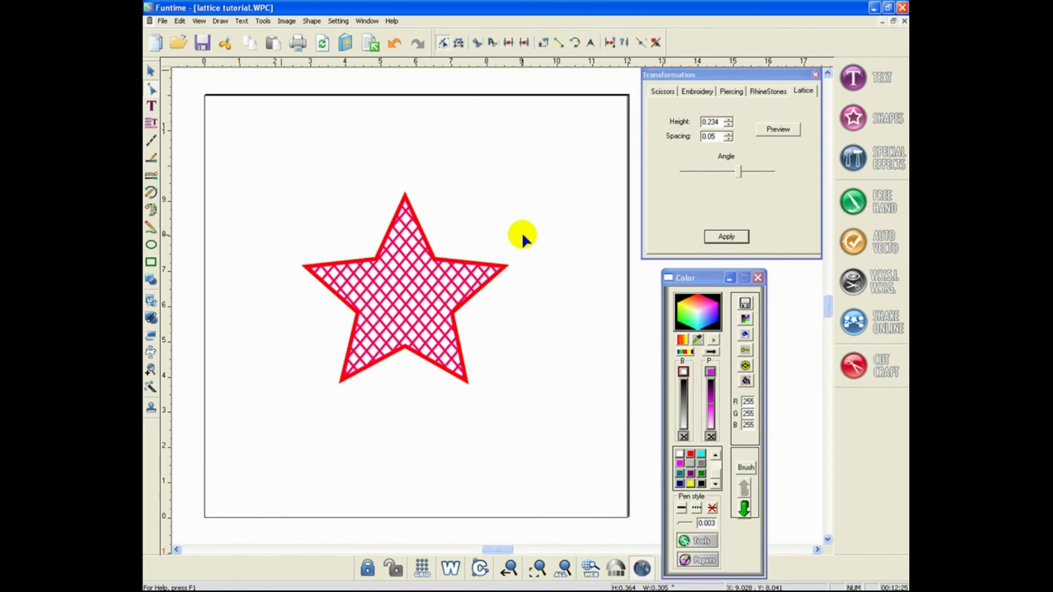
{"action": "left_click", "coordinate": [150, 71]}
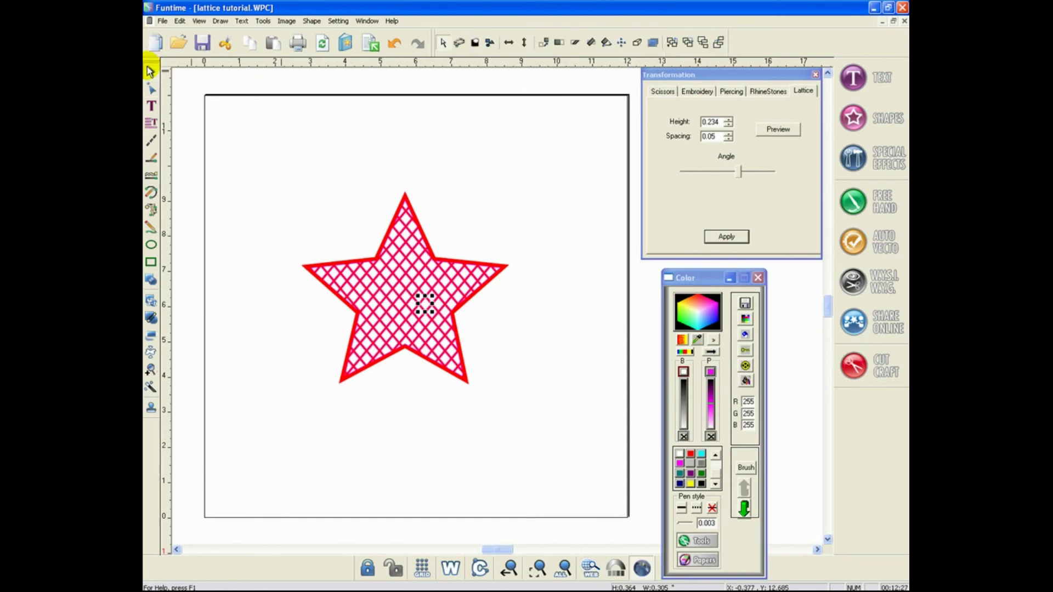
{"action": "left_click", "coordinate": [415, 218]}
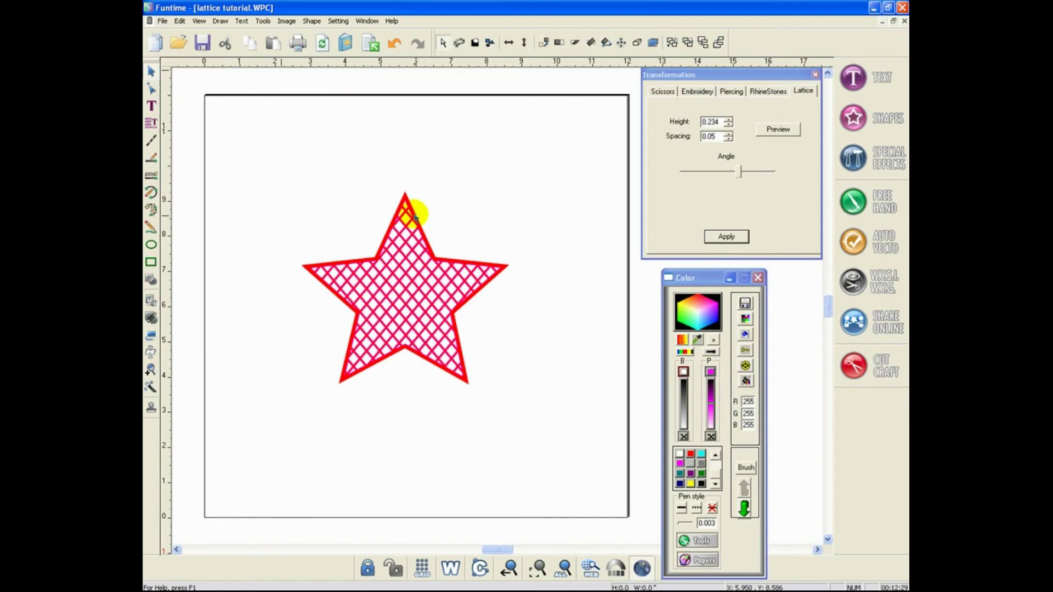
{"action": "left_click", "coordinate": [415, 218]}
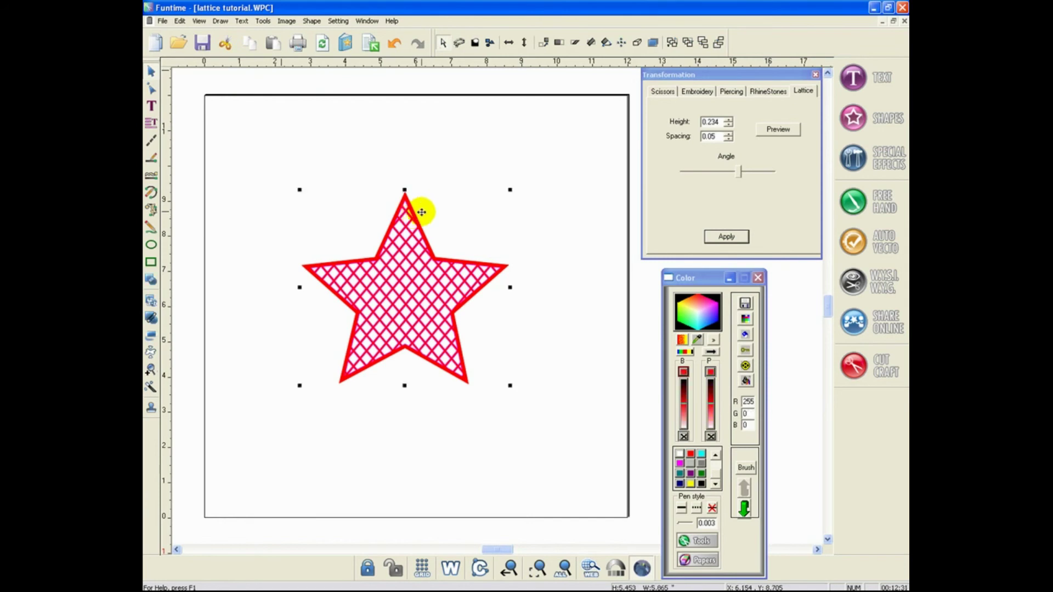
{"action": "left_click_drag", "start_coordinate": [421, 211], "coordinate": [221, 196]}
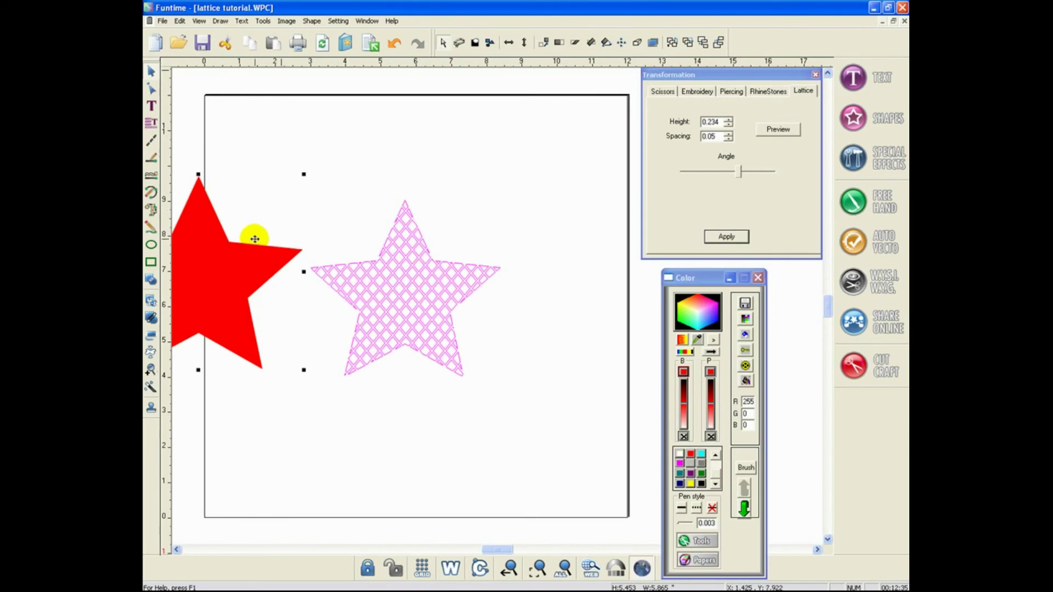
{"action": "left_click_drag", "start_coordinate": [246, 257], "coordinate": [200, 247]}
Select all the separated lattice pieces, fill them with magenta, and set their pen width to 0.0
{"action": "left_click_drag", "start_coordinate": [283, 154], "coordinate": [552, 446]}
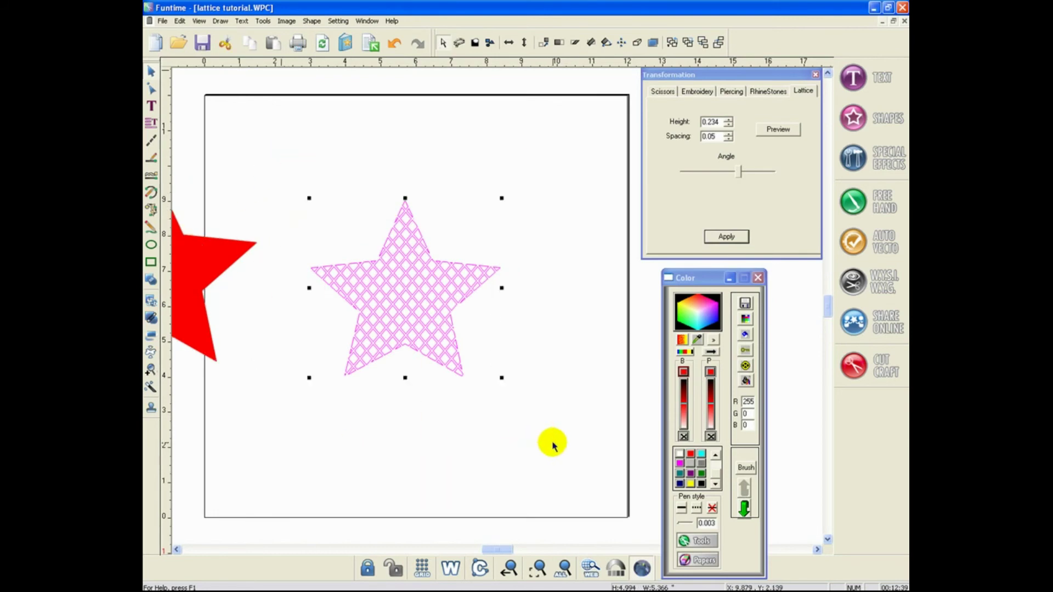
{"action": "left_click", "coordinate": [680, 464]}
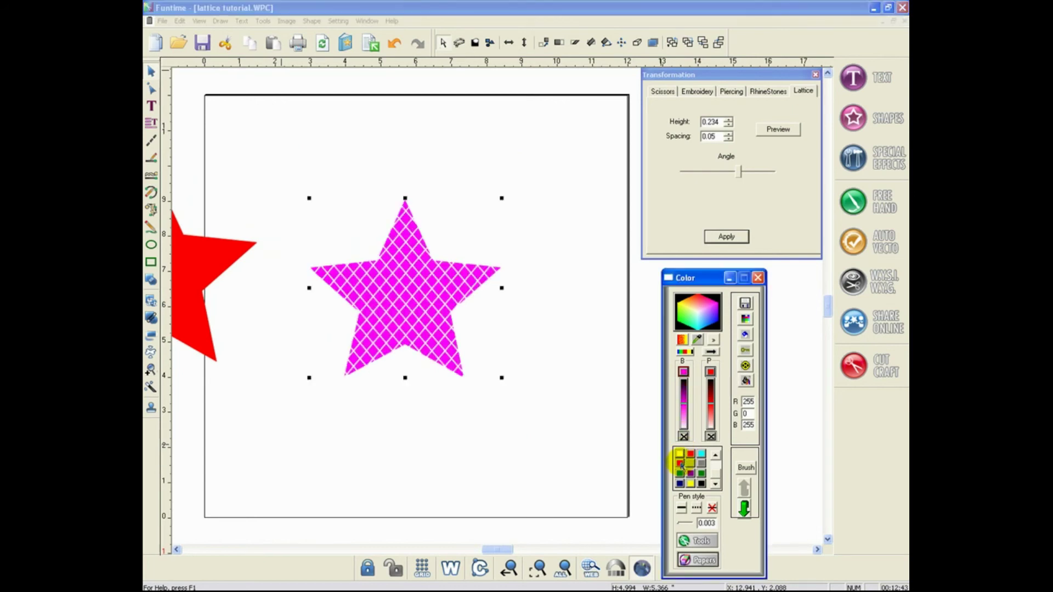
{"action": "left_click_drag", "start_coordinate": [703, 523], "coordinate": [751, 527]}
{"action": "type", "text": ".0"}
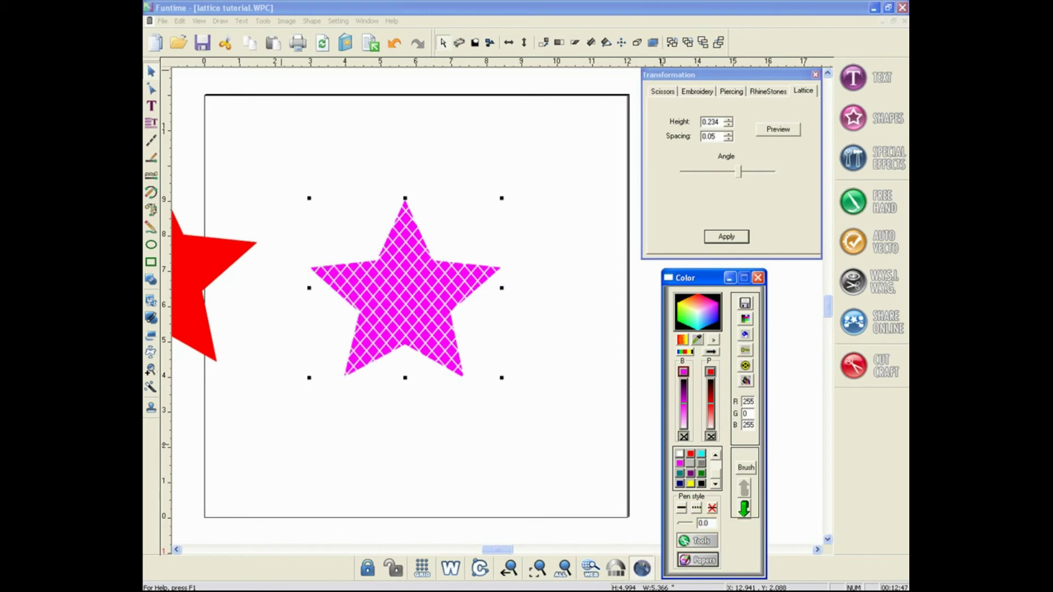
Choose a scalloped edge pattern from the Scissors transformation for the selected magenta lattice pieces
{"action": "left_click", "coordinate": [149, 376]}
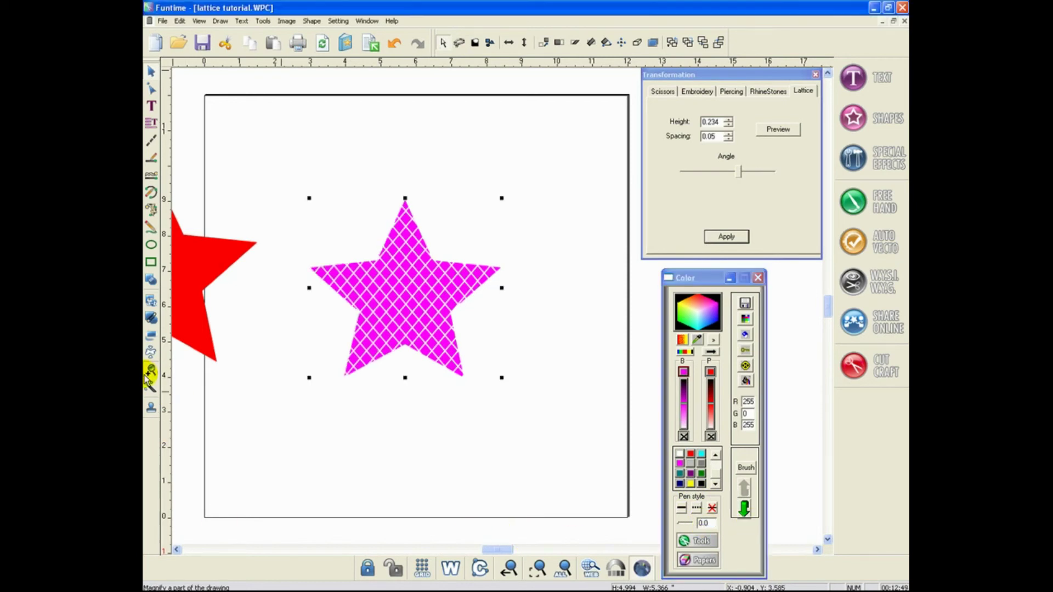
{"action": "left_click_drag", "start_coordinate": [287, 176], "coordinate": [528, 427]}
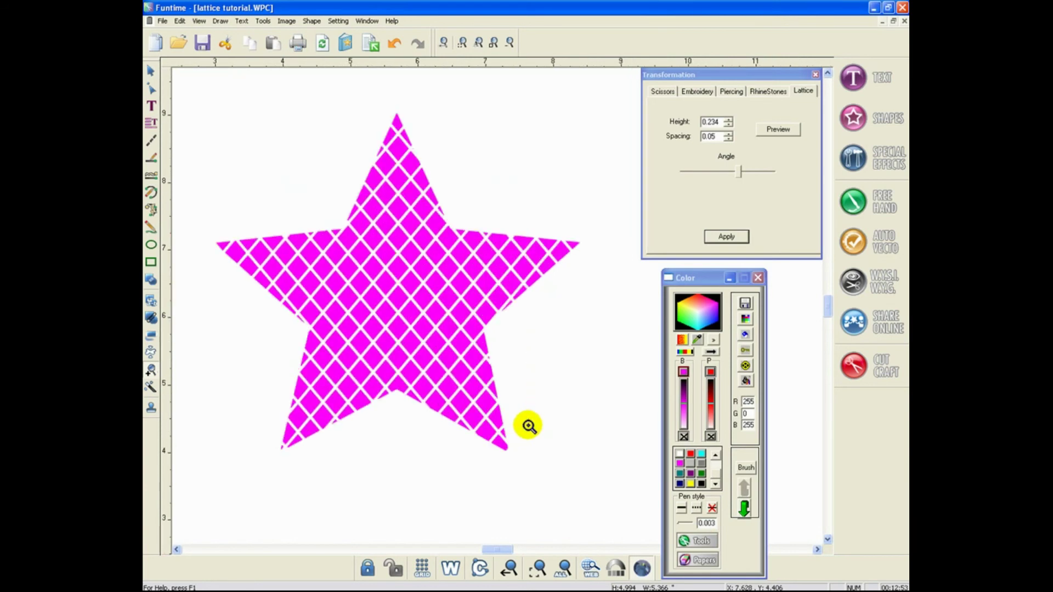
{"action": "left_click", "coordinate": [150, 71]}
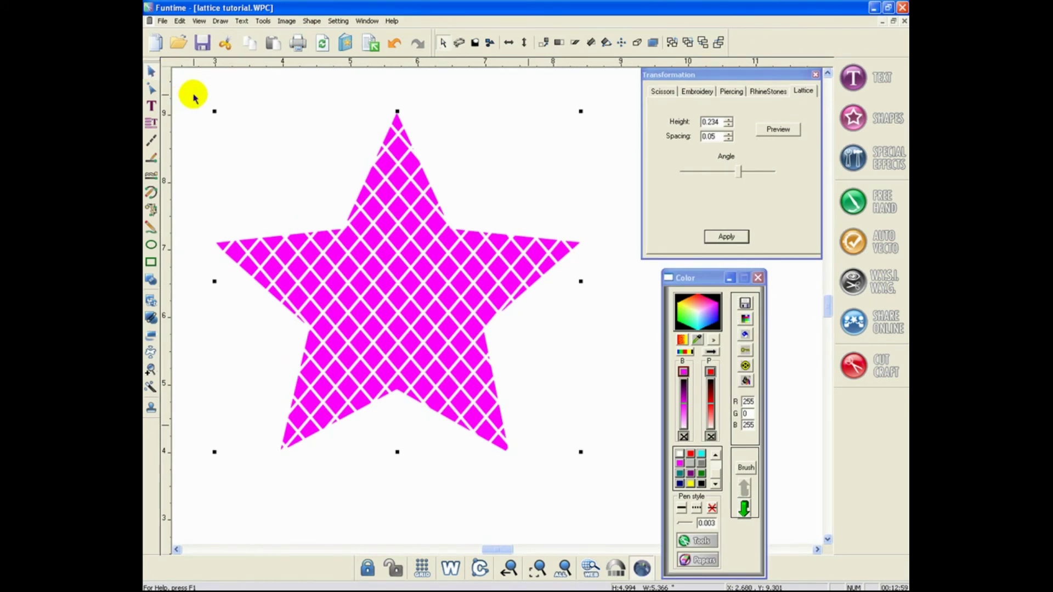
{"action": "left_click", "coordinate": [665, 92]}
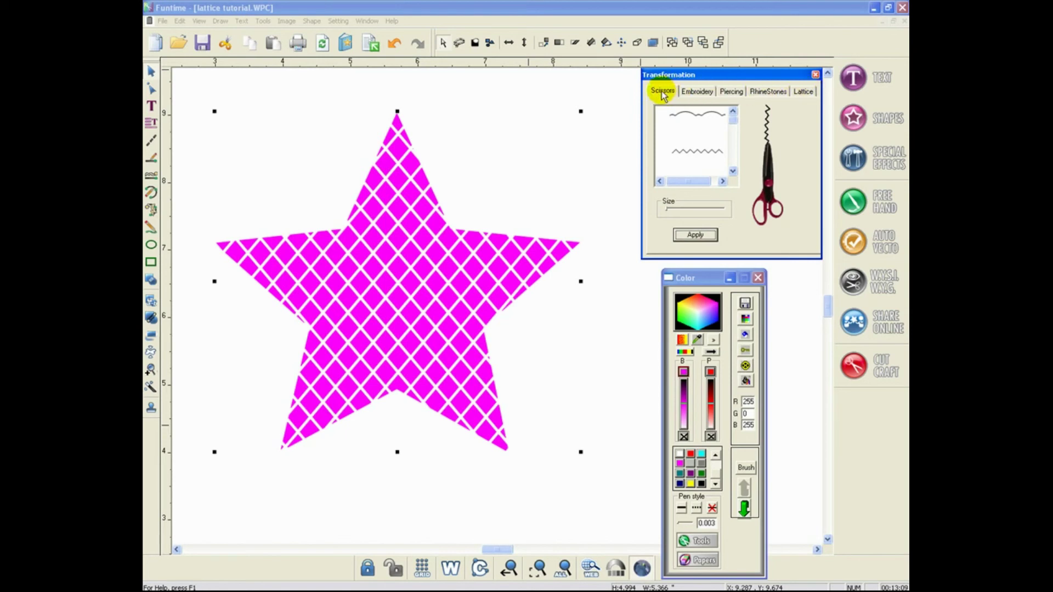
{"action": "left_click", "coordinate": [733, 172]}
{"action": "left_click", "coordinate": [733, 171]}
{"action": "left_click", "coordinate": [732, 172]}
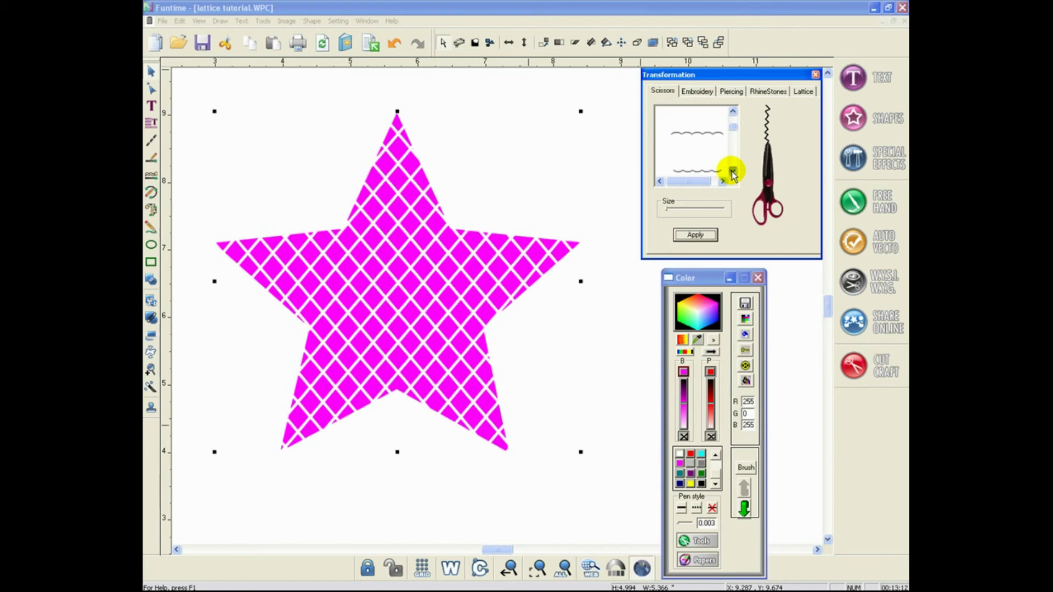
{"action": "left_click", "coordinate": [694, 135]}
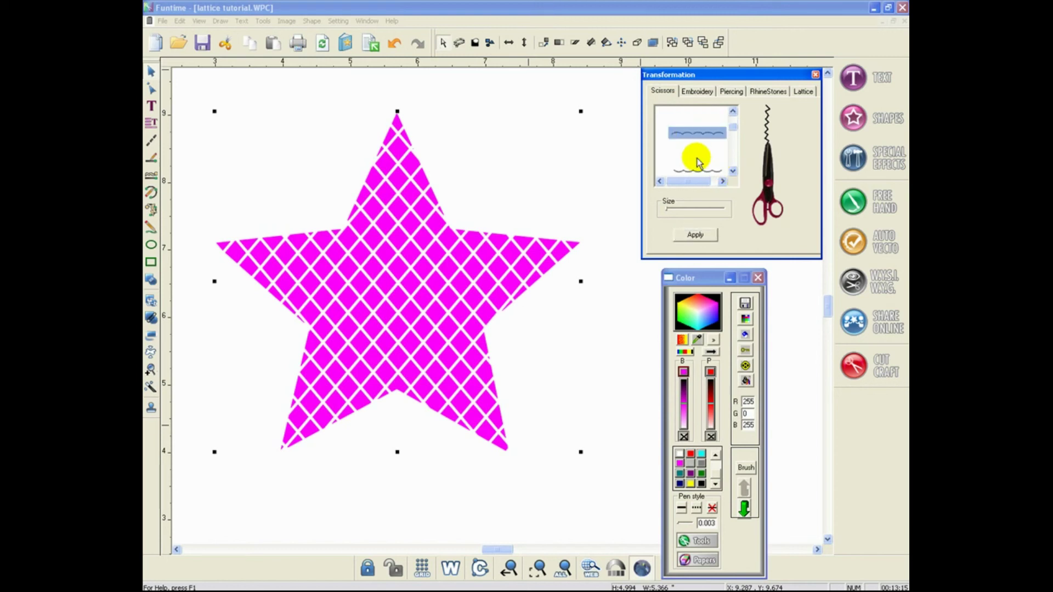
Try the scalloped scissors edge on the lattice pieces at a slightly larger size, and undo it
{"action": "left_click", "coordinate": [670, 210]}
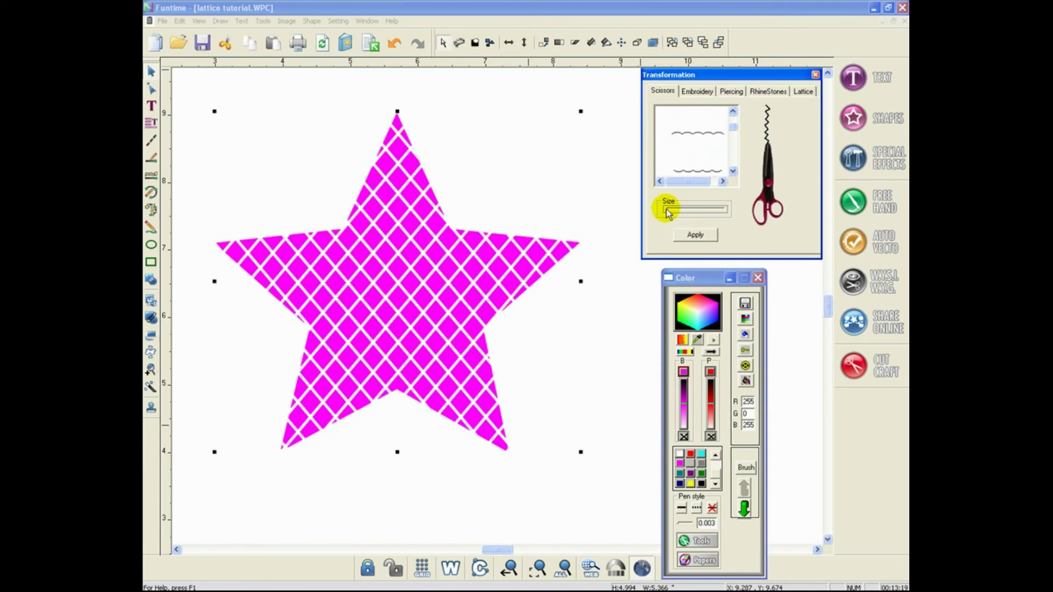
{"action": "left_click", "coordinate": [694, 237]}
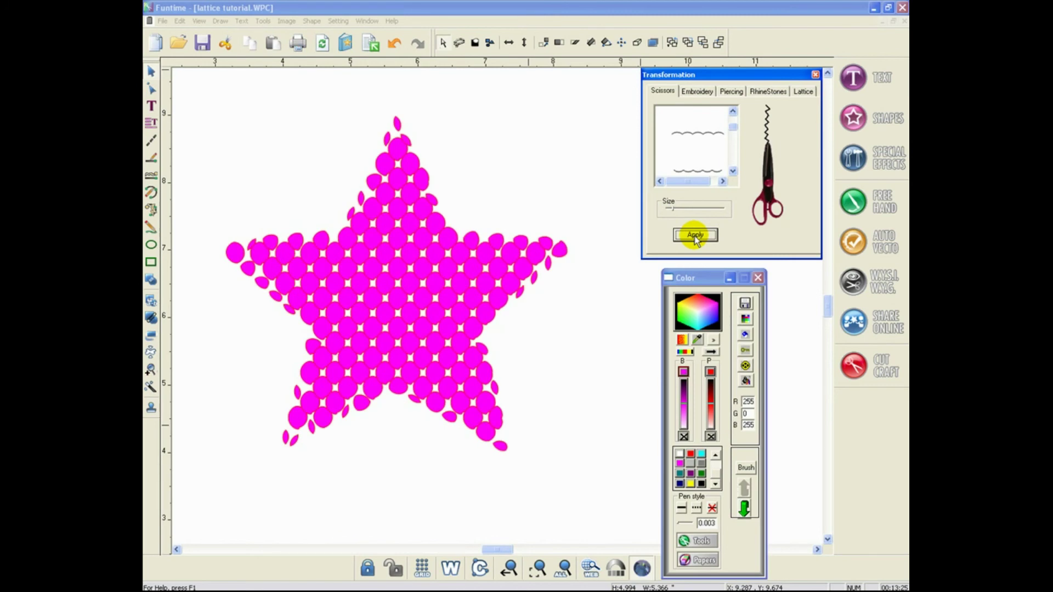
{"action": "left_click", "coordinate": [394, 43]}
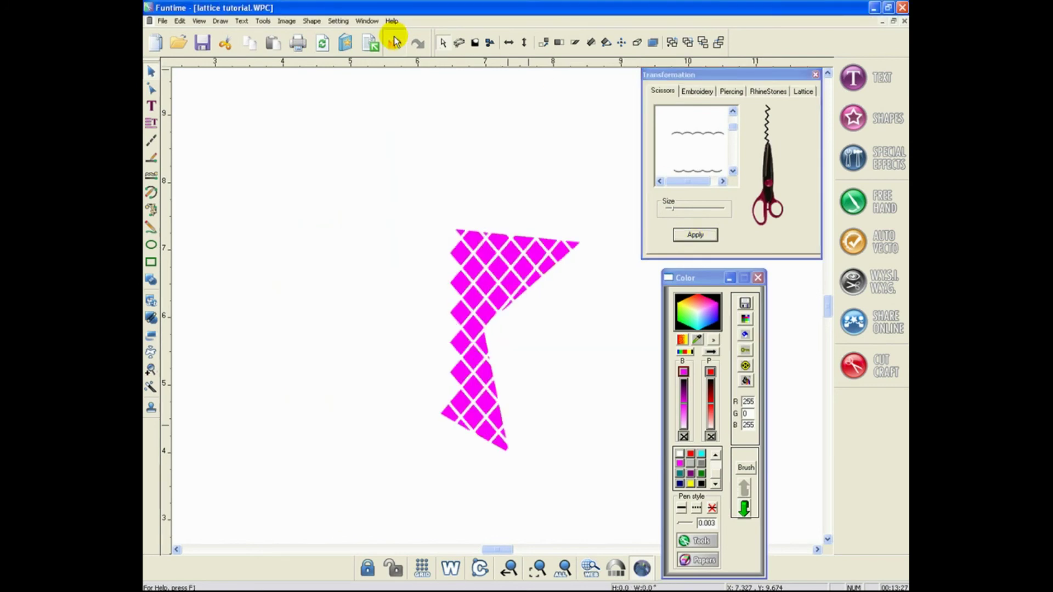
Reduce the scissors size to its minimum and apply the scalloped edge to all the magenta lattice pieces
{"action": "left_click", "coordinate": [674, 211]}
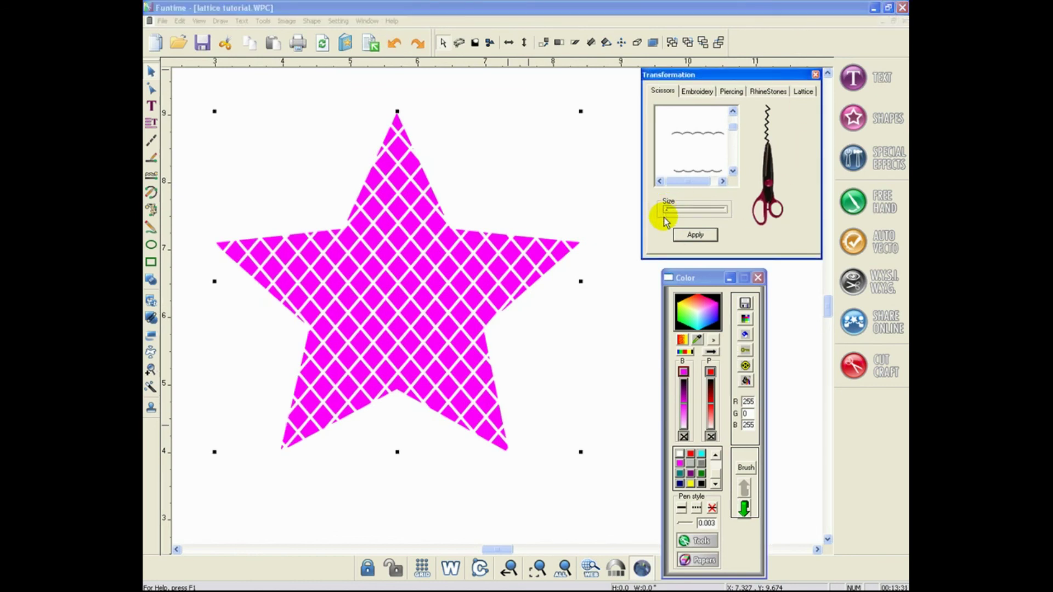
{"action": "left_click", "coordinate": [694, 236]}
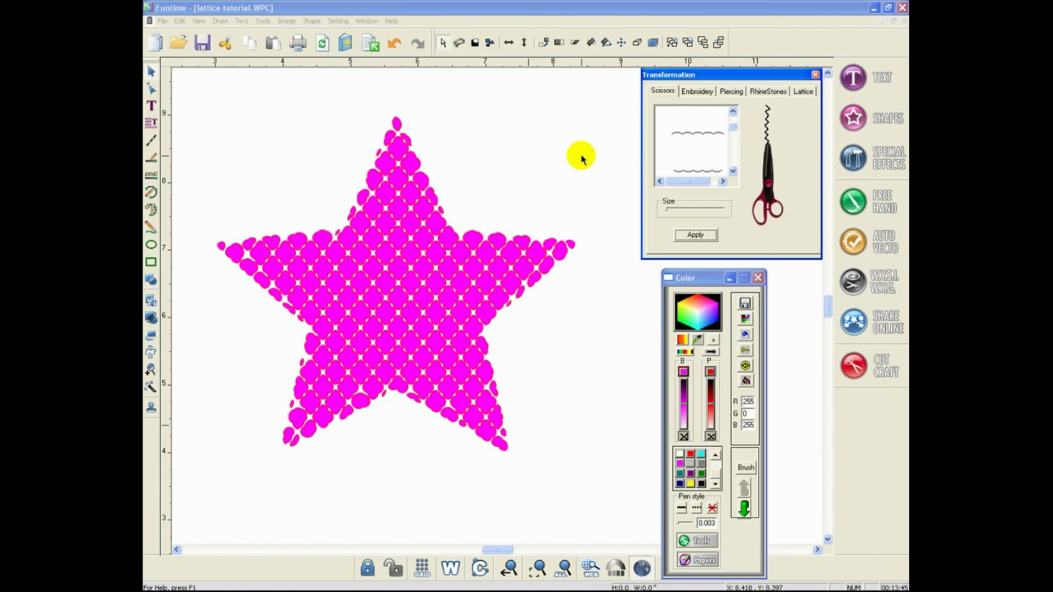
{"action": "left_click", "coordinate": [387, 298]}
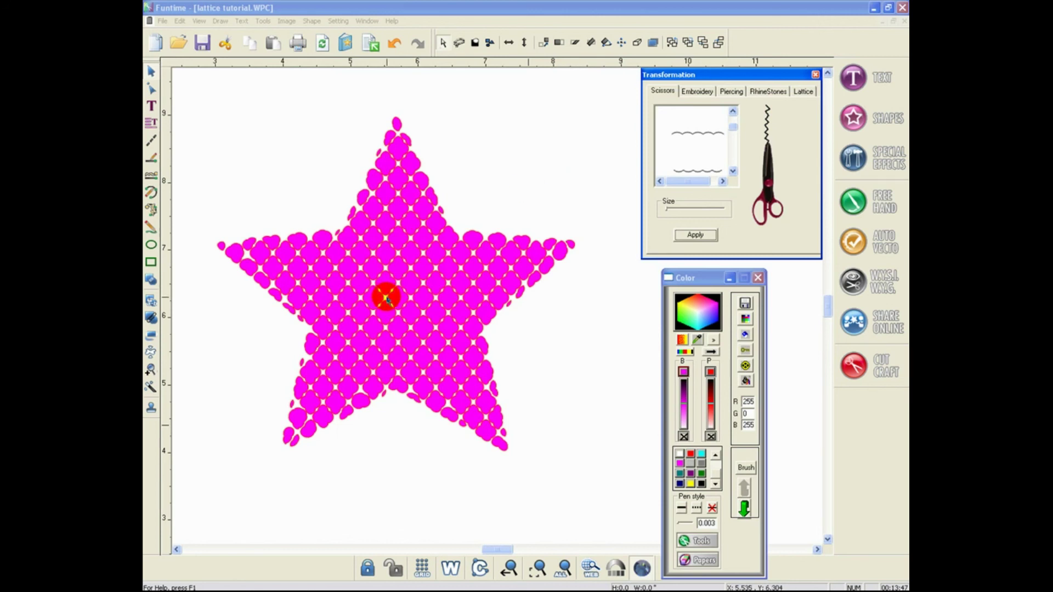